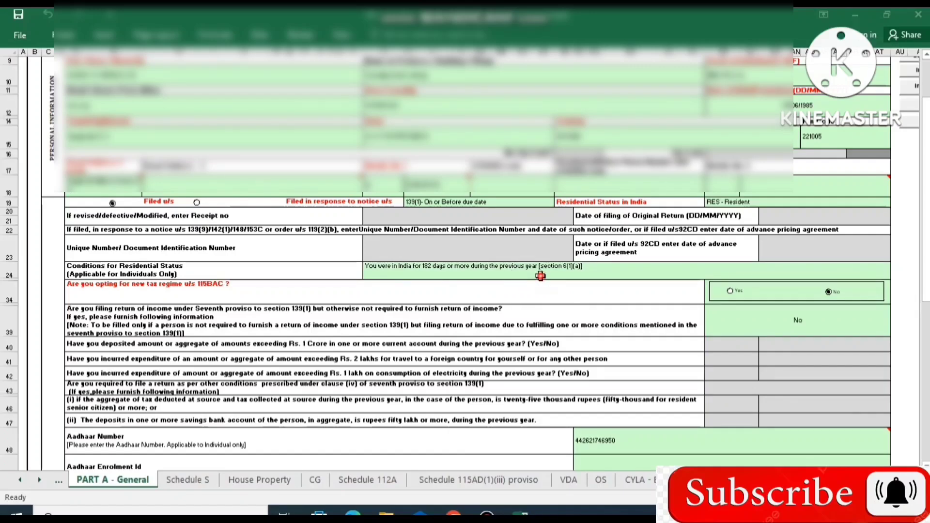
Step: Check the Conditions for Residential Status options and go to the new tax regime question under section 115BAC
click(785, 280)
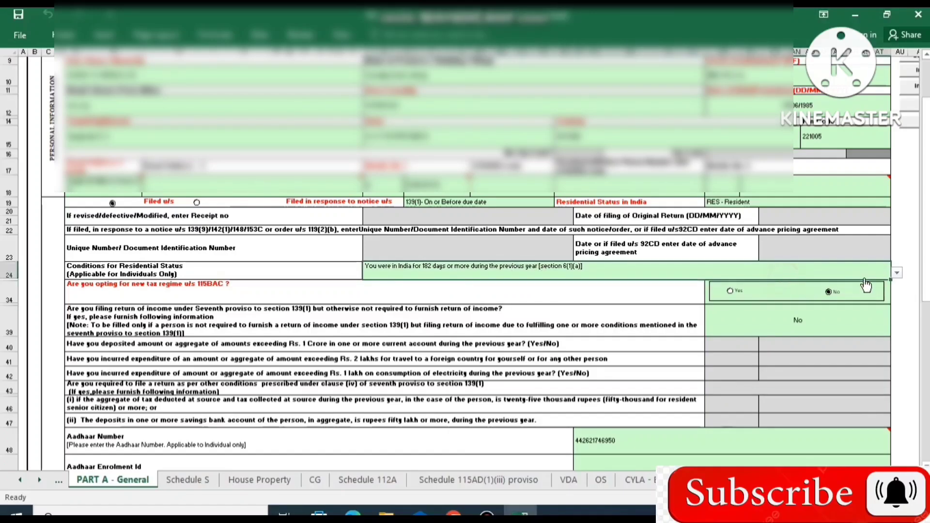
click(897, 273)
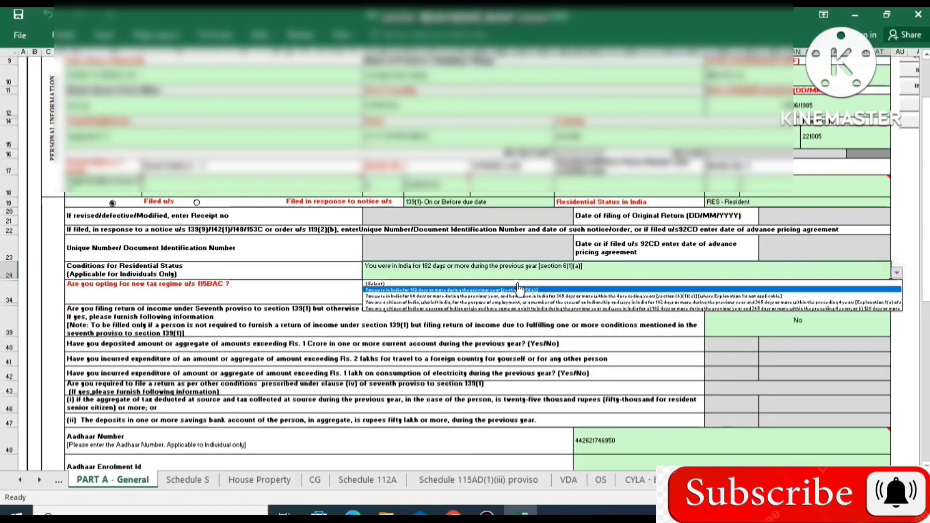
click(285, 284)
click(74, 289)
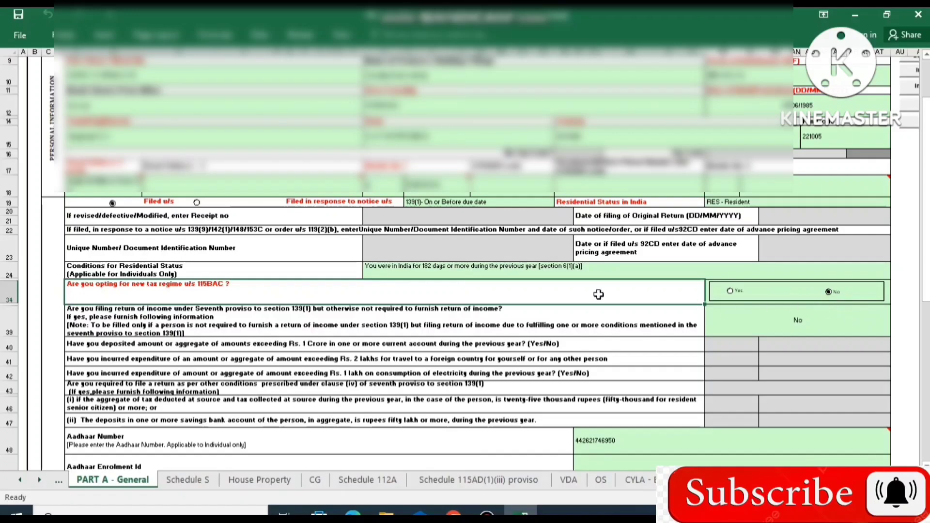
Step: Check the answer options for filing the return under the seventh proviso to section 139(1)
click(783, 333)
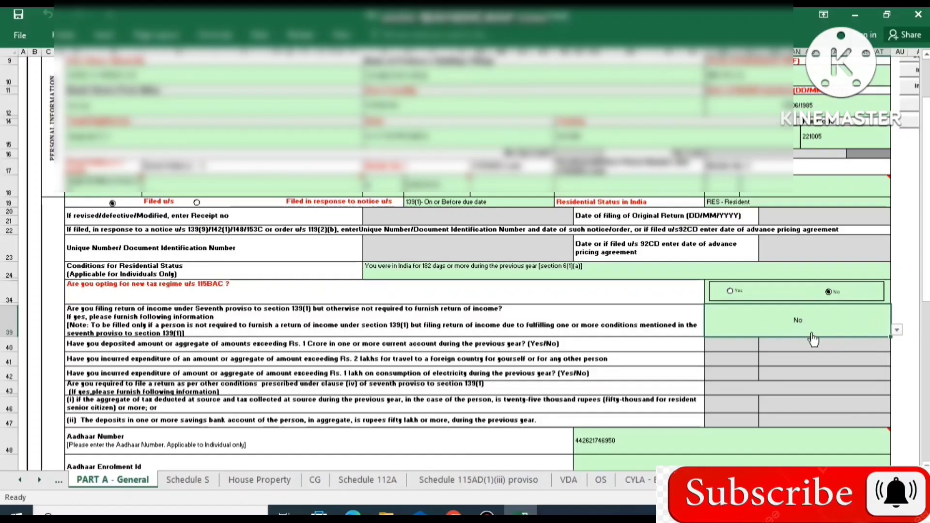
click(897, 330)
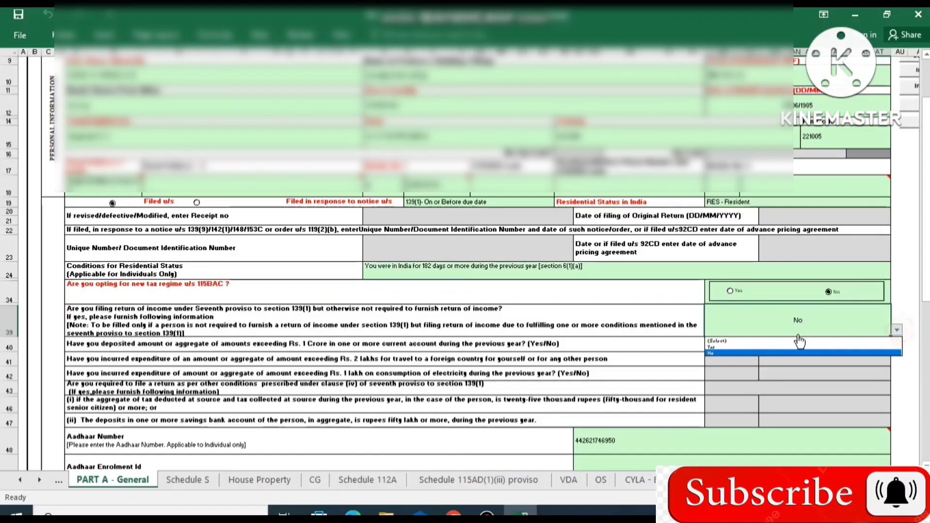
click(818, 314)
Step: Review the remaining PART A - General questions, from clause (iv) of the seventh proviso to unlisted equity shares
click(467, 391)
scroll(465, 391, down, 3)
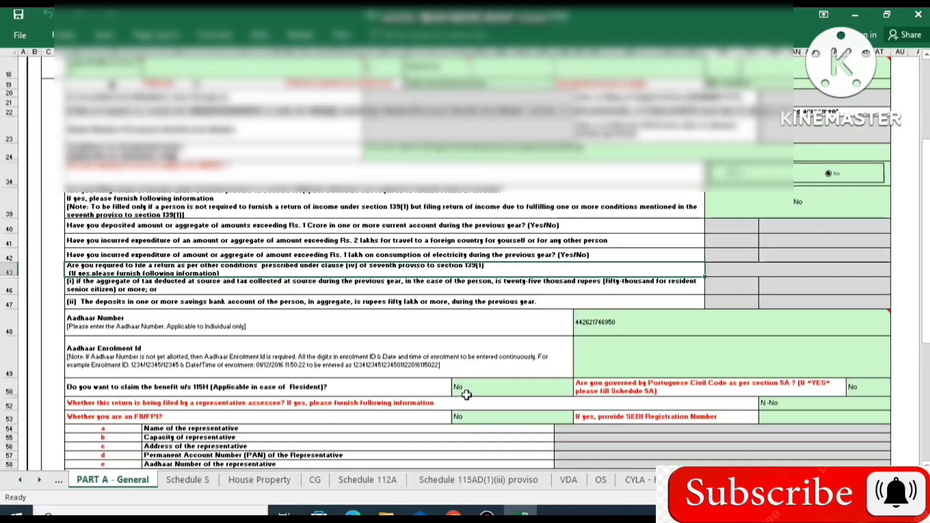
scroll(467, 394, down, 3)
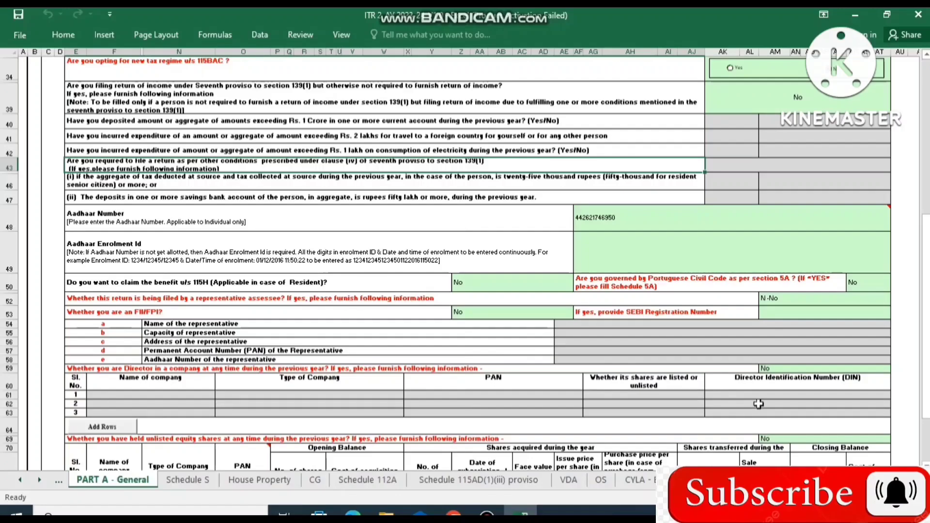
scroll(758, 404, down, 3)
scroll(720, 380, up, 1)
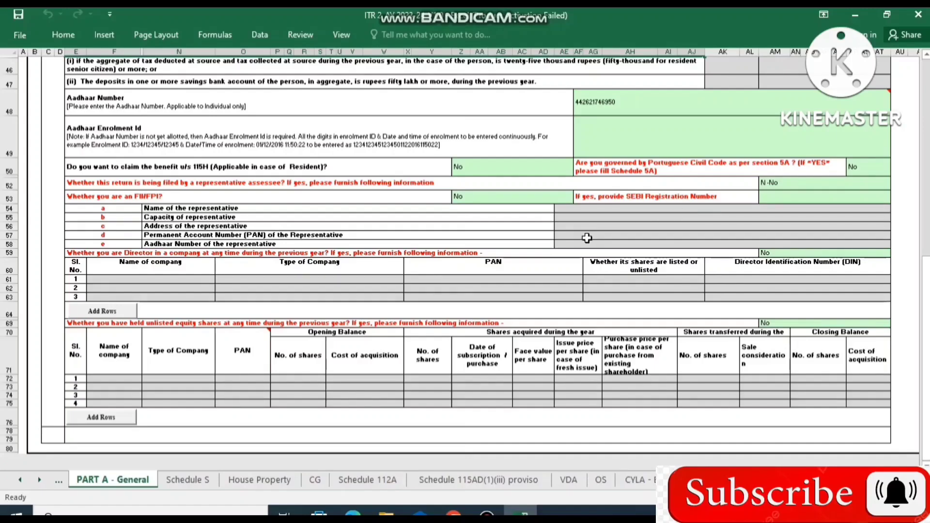
Step: Validate the PART A - General sheet and dismiss the alert
scroll(619, 297, up, 8)
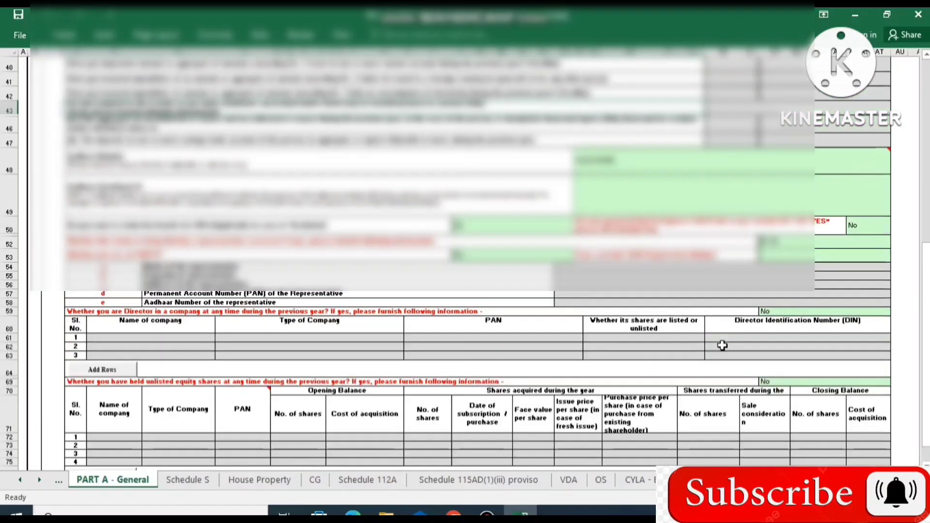
scroll(722, 345, up, 1)
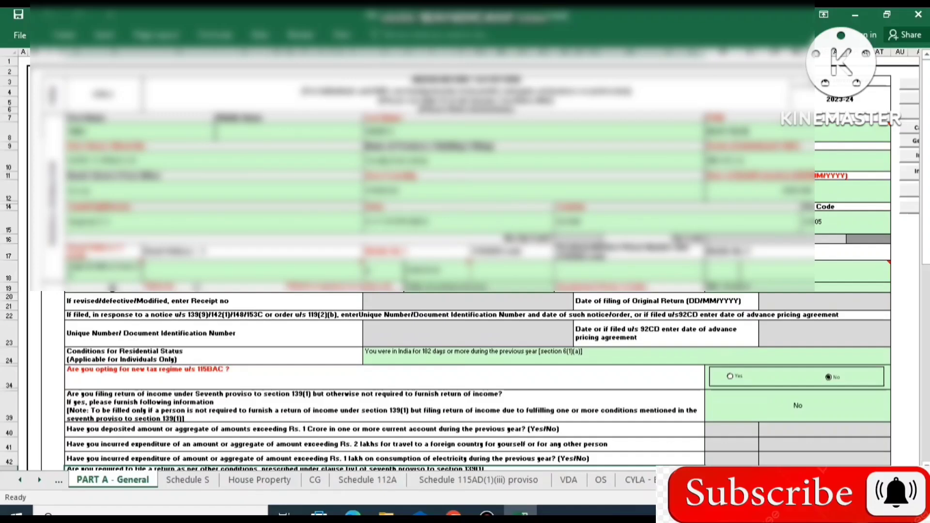
scroll(840, 109, right, 2)
click(883, 100)
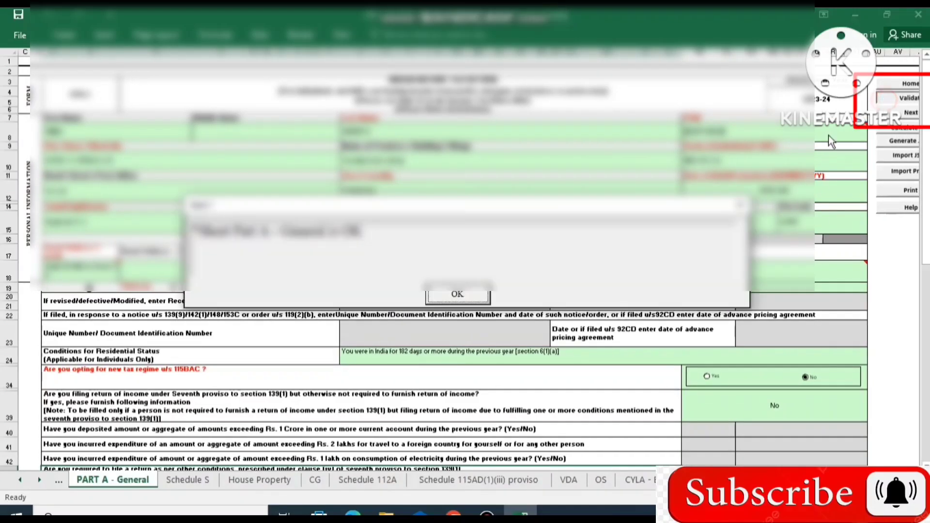
click(458, 297)
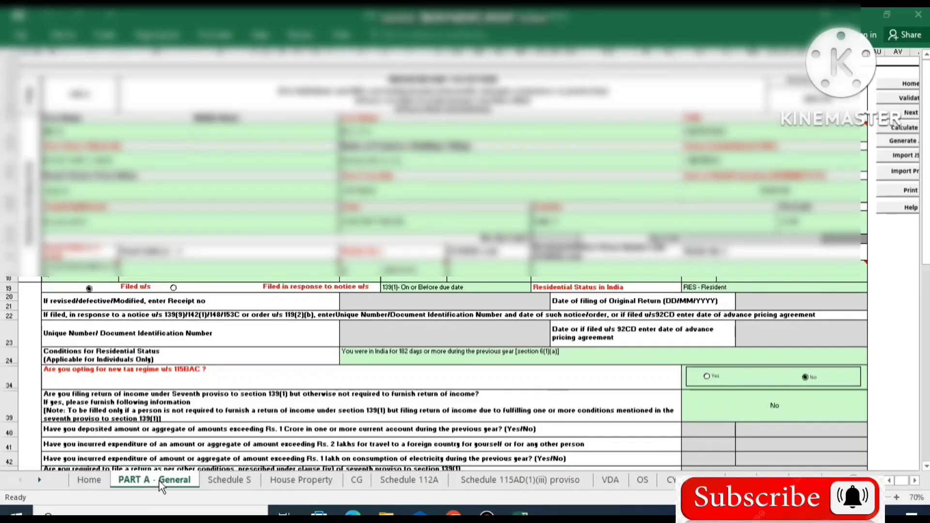
Step: Open the Home sheet and review the list of schedules with their applicable-sheet selections
click(89, 480)
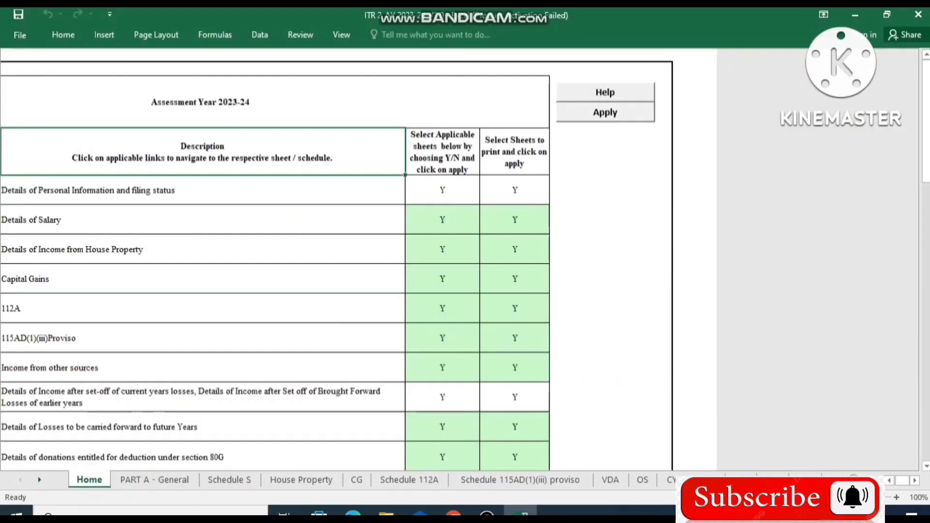
click(889, 480)
click(890, 480)
click(890, 480)
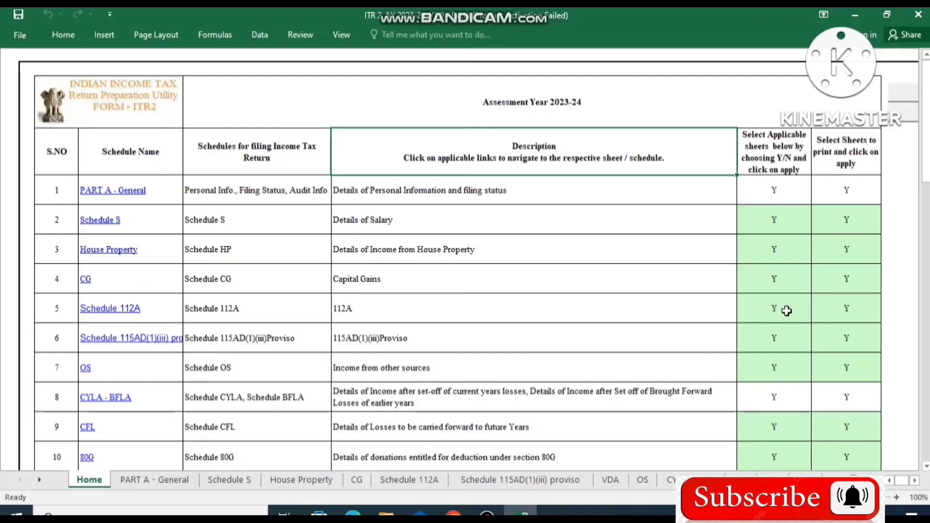
scroll(786, 367, down, 3)
scroll(772, 289, up, 3)
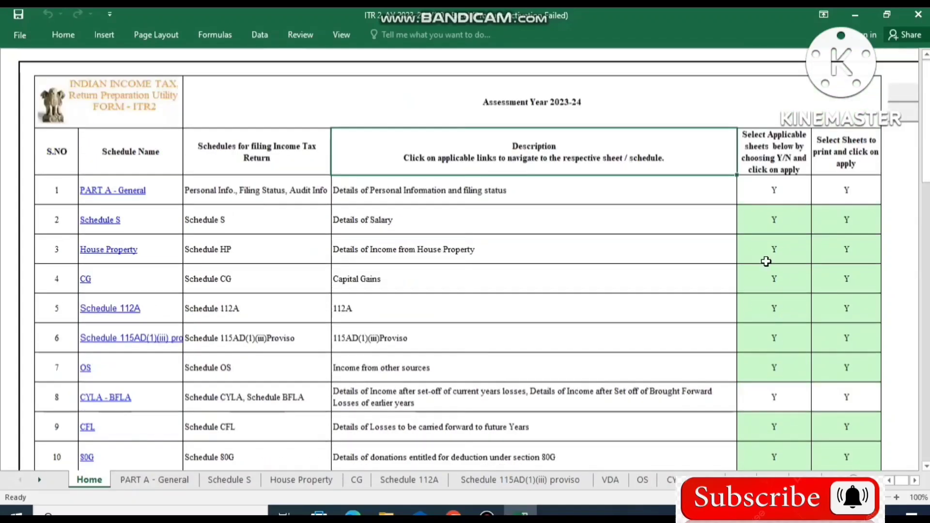
Step: Check the Y/N options for applying the Capital Gains schedule, and open Schedule S from the schedule list
click(775, 274)
click(817, 287)
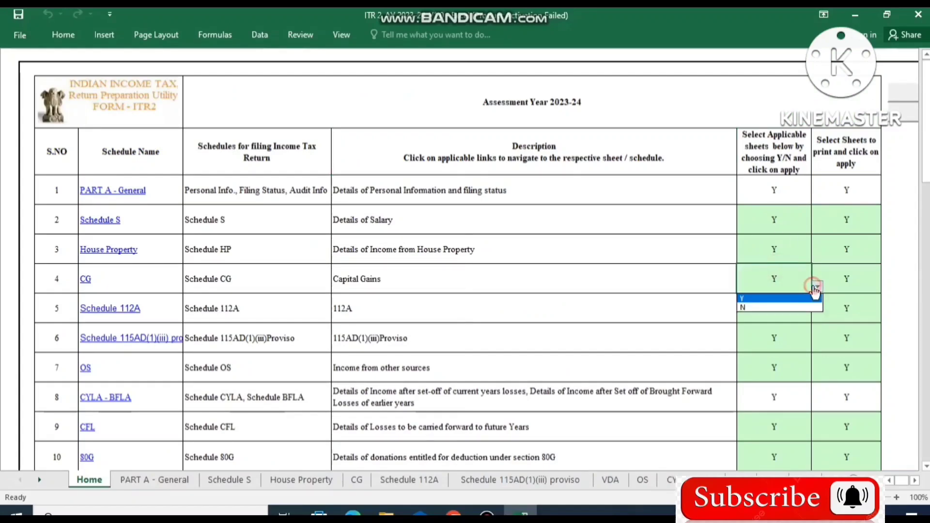
key(Escape)
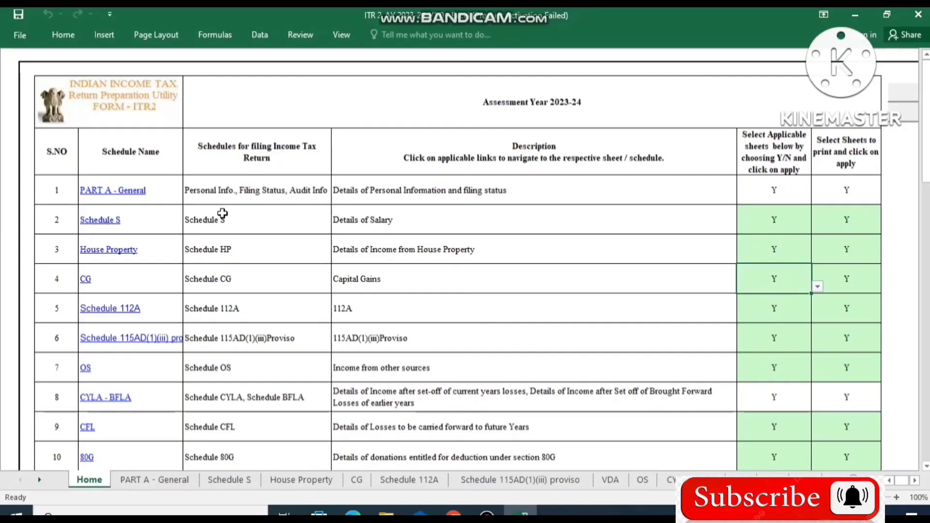
click(104, 220)
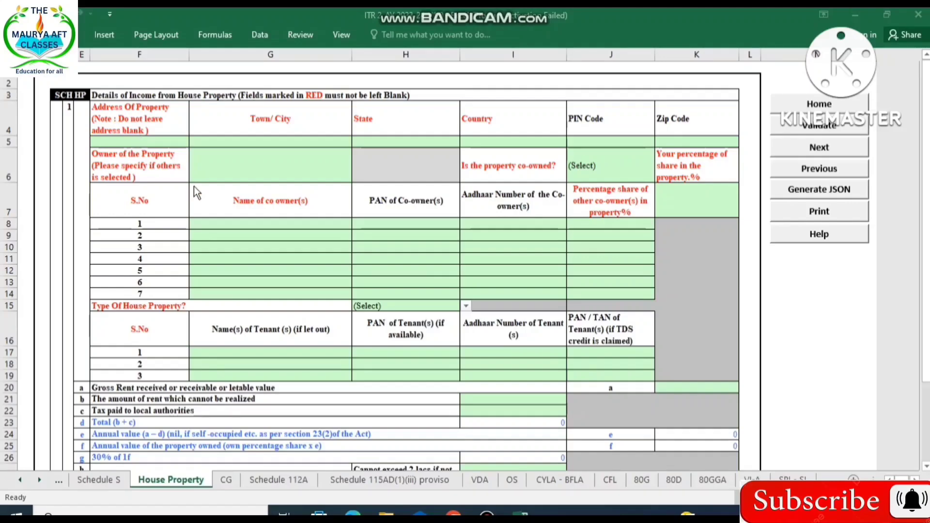
Step: Review the Type Of House Property options for the first property on the House Property sheet
click(158, 133)
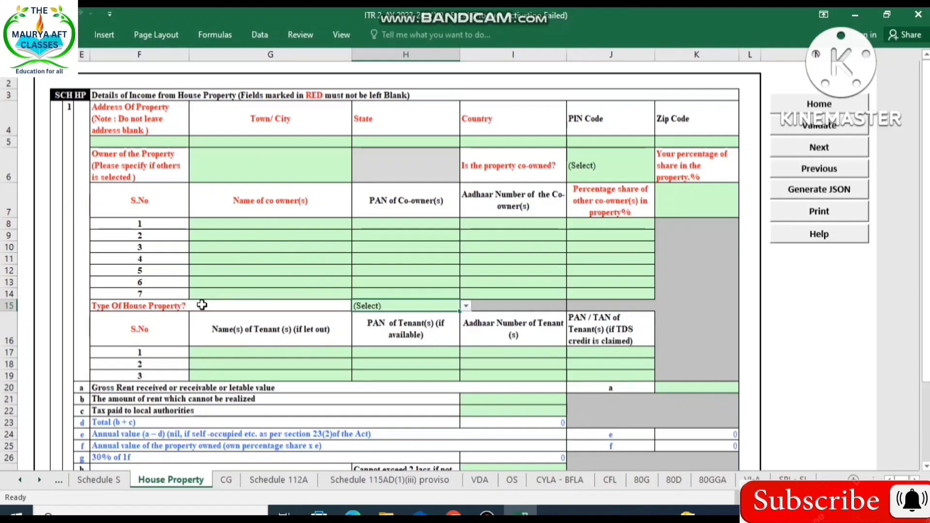
click(468, 305)
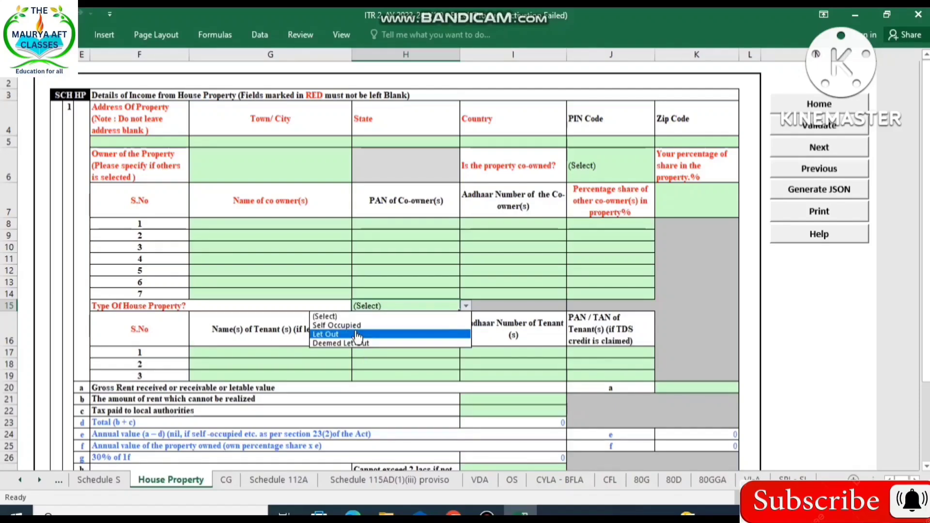
click(265, 410)
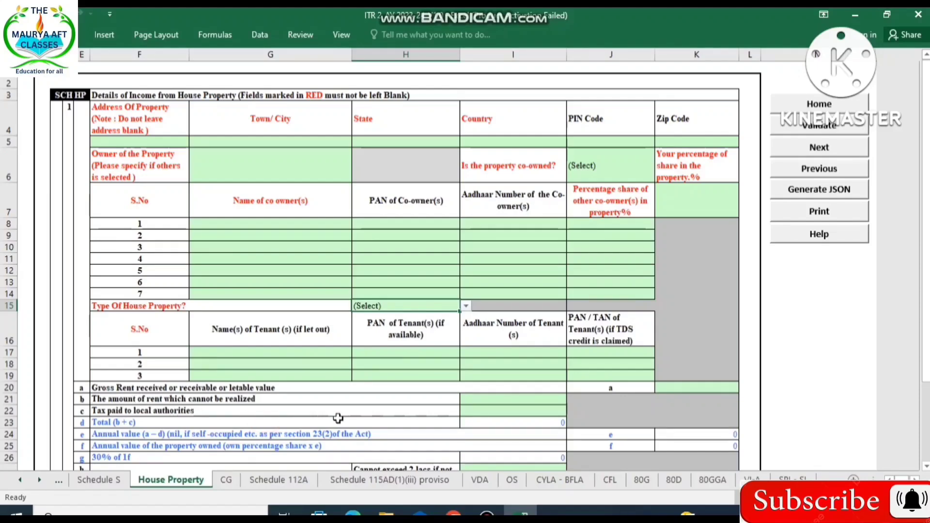
Step: Review the first property's rent, local tax and borrowed-capital interest fields together with its property type selection
click(511, 399)
scroll(557, 397, down, 1)
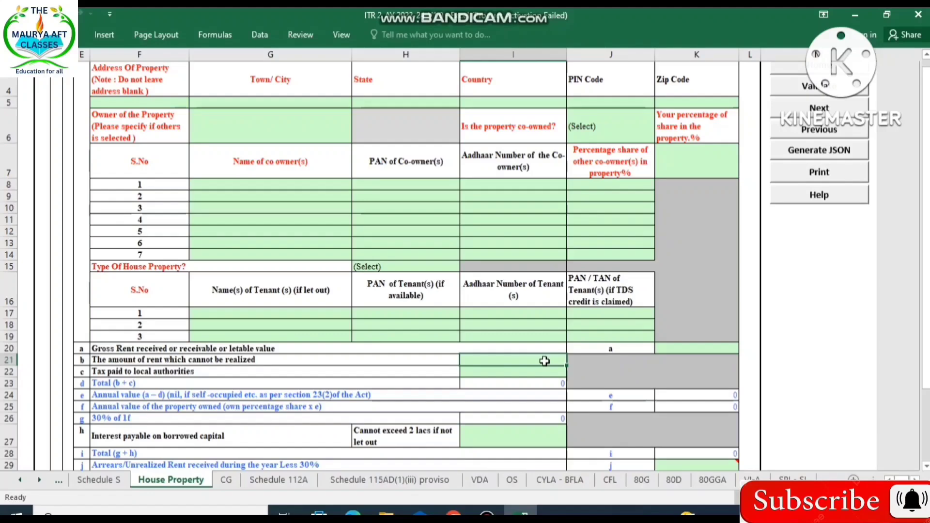
scroll(544, 361, down, 2)
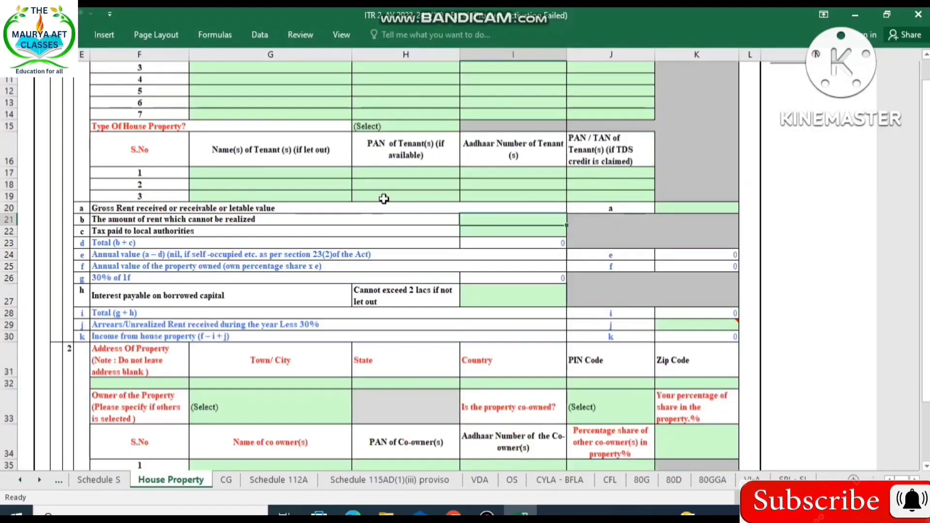
click(384, 124)
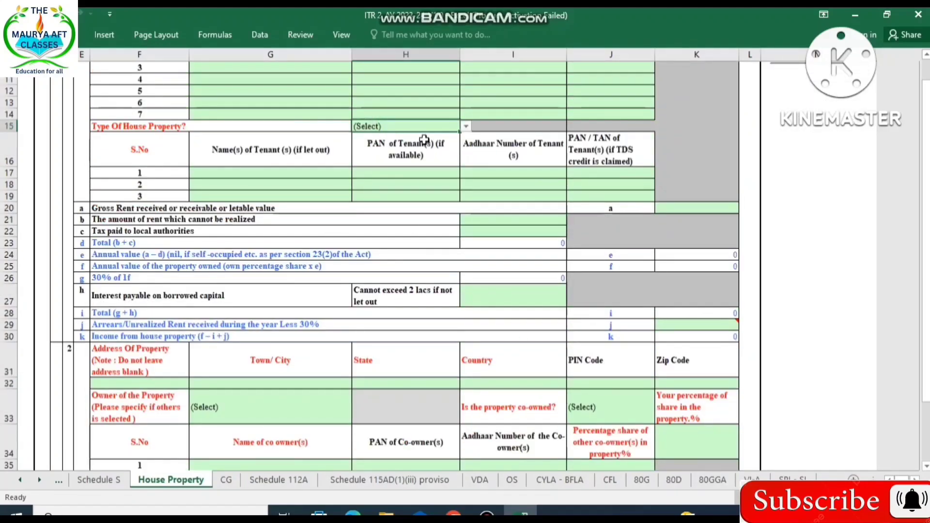
click(466, 126)
click(466, 126)
click(383, 298)
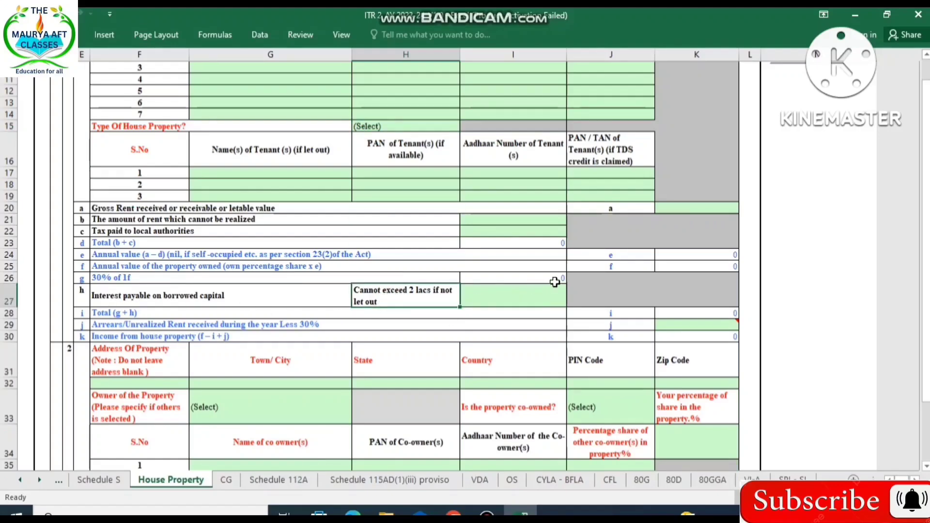
Step: Look over the second property's block, validate the House Property sheet and dismiss the alert
scroll(507, 350, down, 3)
scroll(373, 361, down, 10)
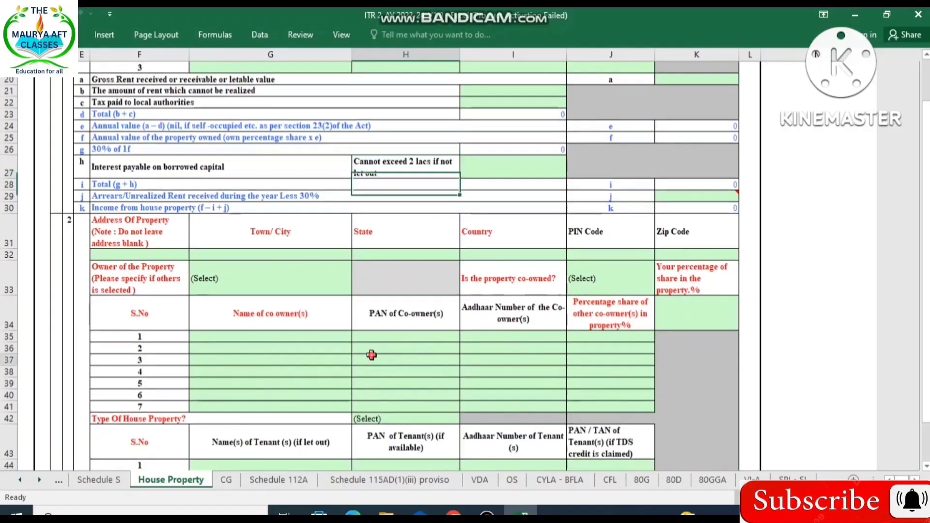
scroll(373, 356, up, 11)
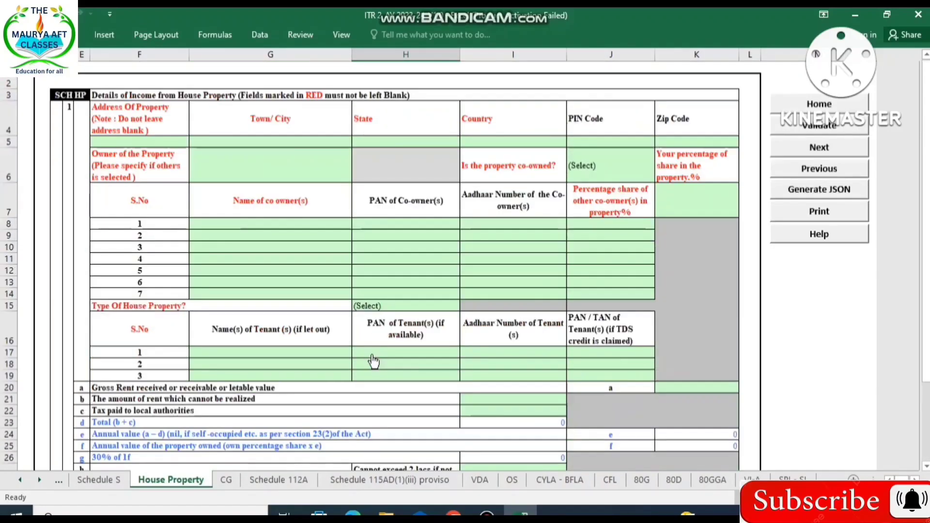
click(780, 127)
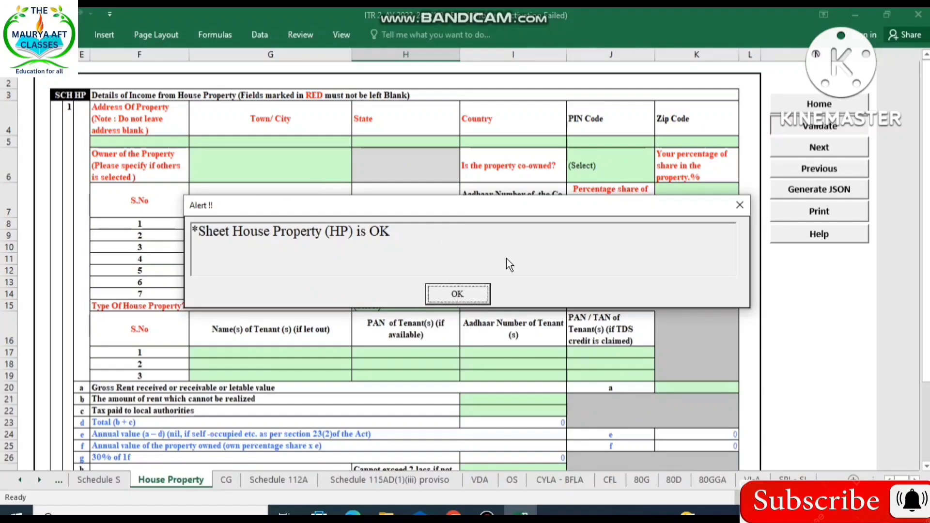
click(444, 294)
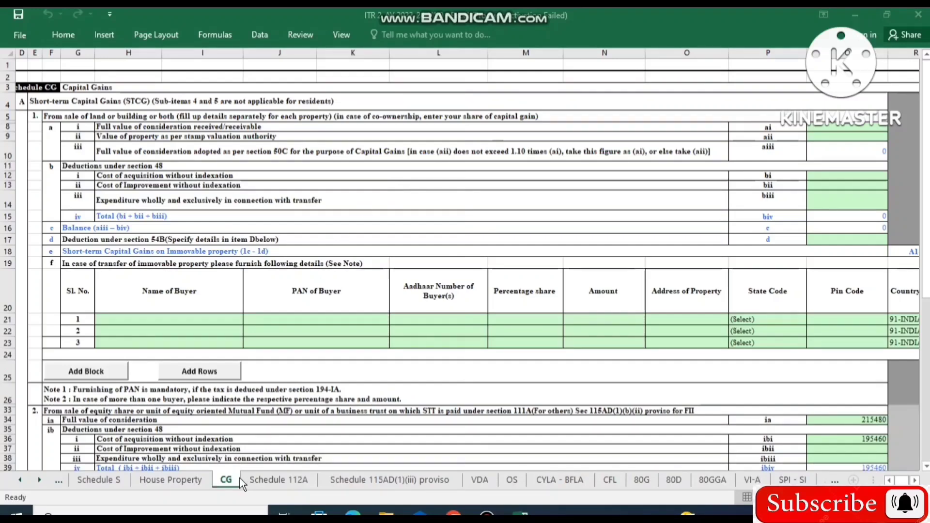
Step: Examine the short-term and long-term sections of the CG sheet, including the section 111A equity share sale entries
double_click(327, 222)
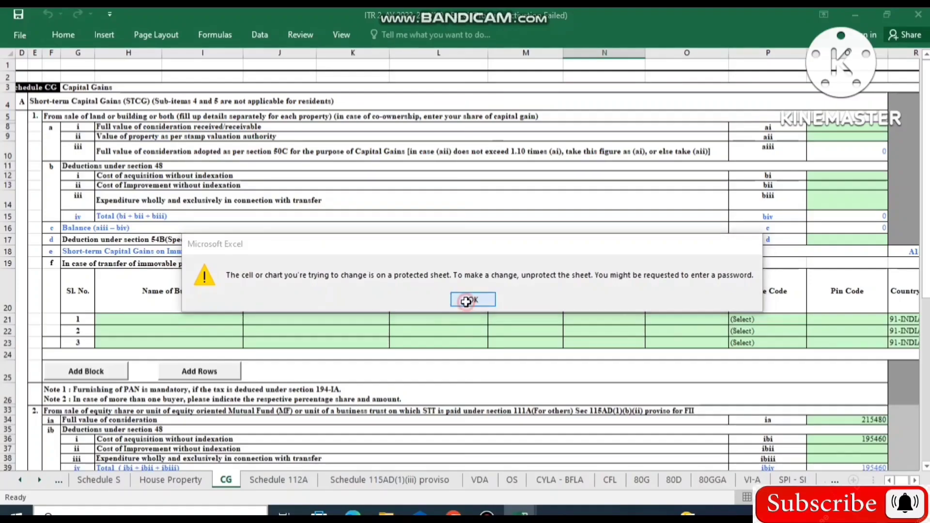
click(465, 299)
scroll(338, 238, down, 20)
scroll(338, 237, up, 15)
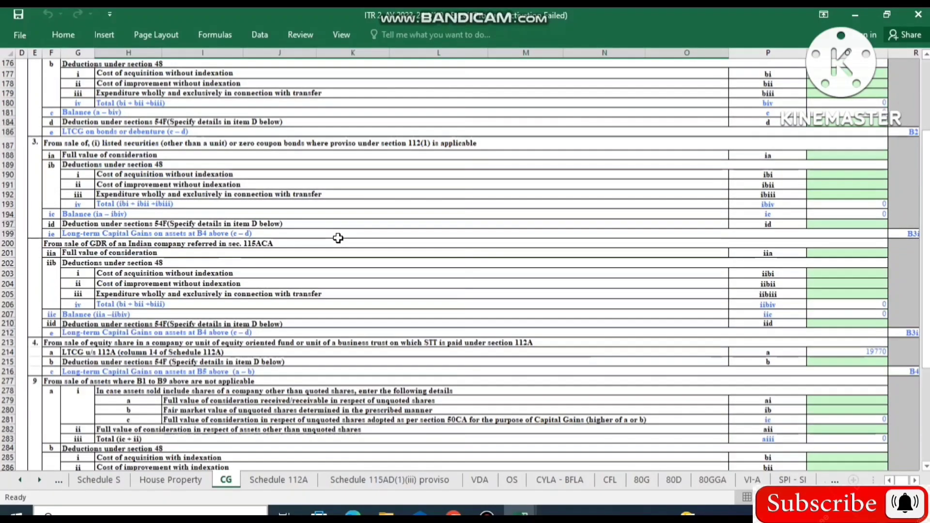
scroll(339, 244, up, 15)
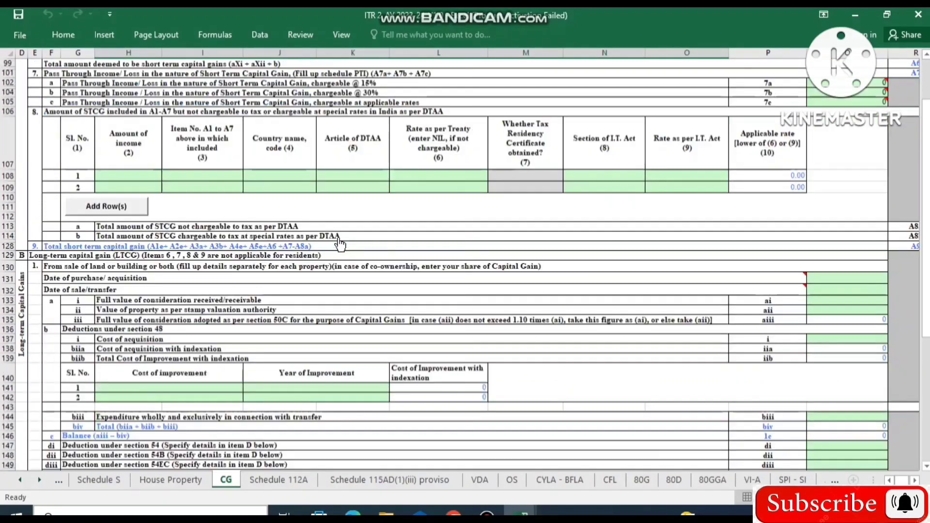
scroll(339, 244, up, 2)
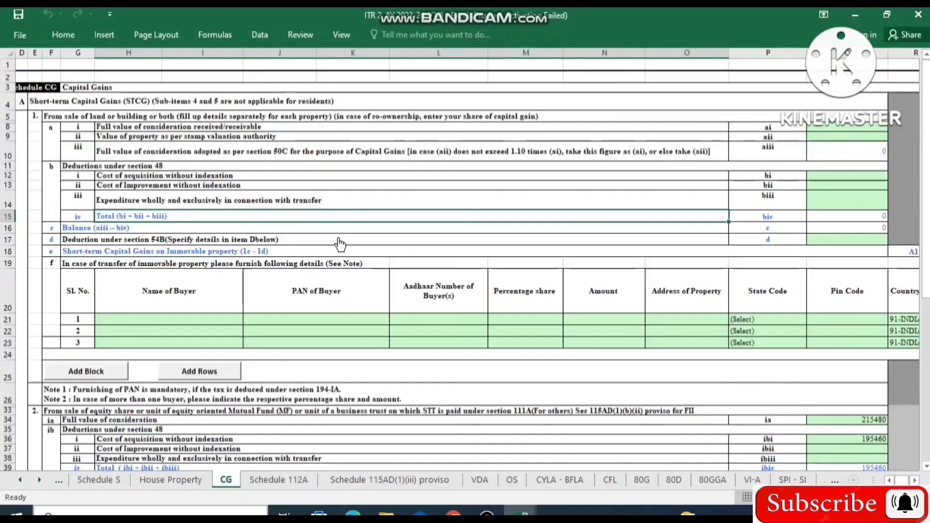
click(57, 104)
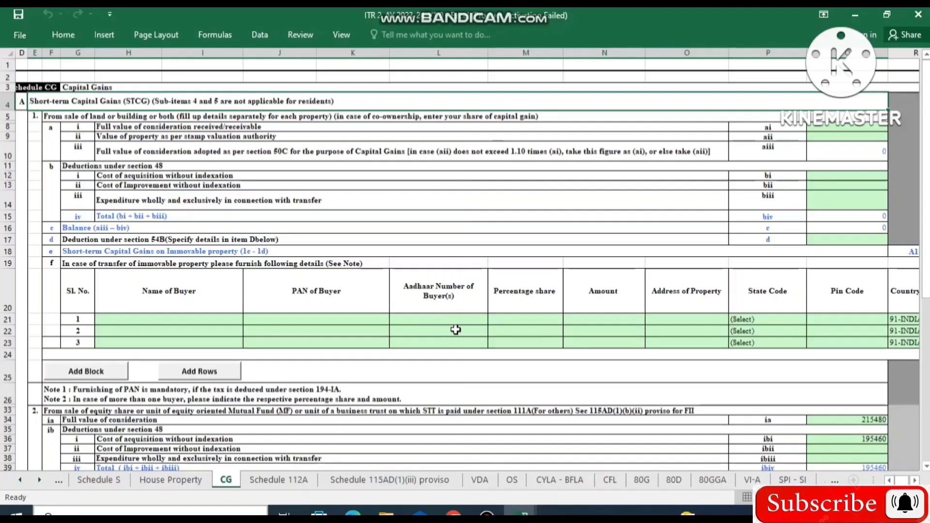
scroll(456, 330, down, 3)
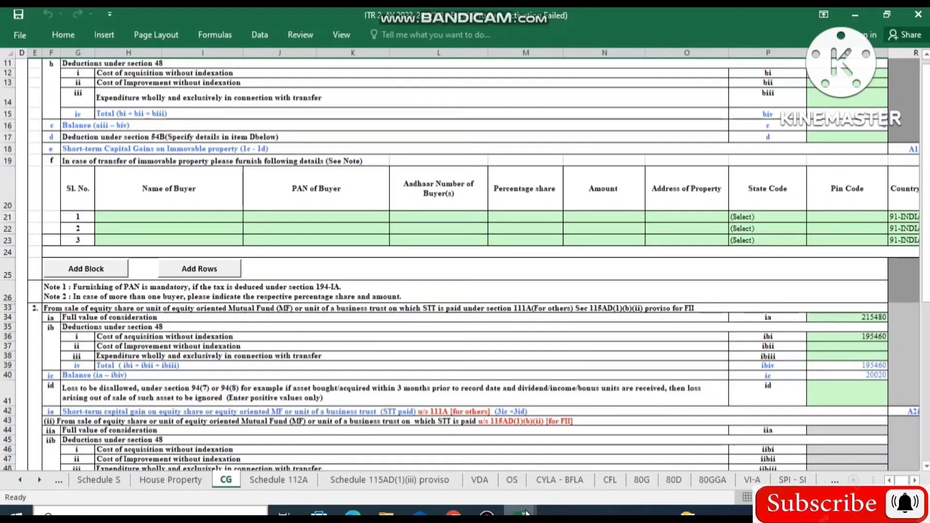
Step: Switch to the tax P&L workbook and review the Short Term Trades table with its buy and sell totals on the Equity sheet
mouse_move(526, 513)
click(564, 477)
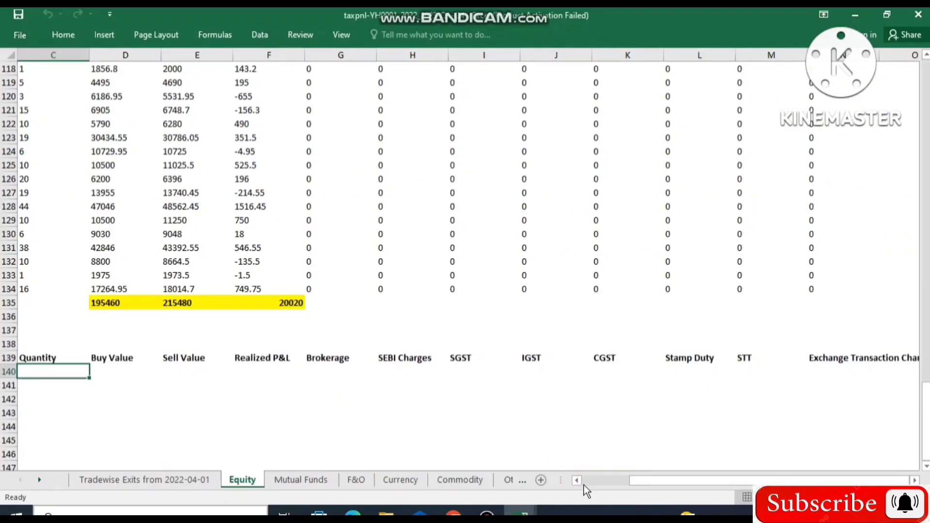
click(577, 480)
click(576, 479)
scroll(312, 348, up, 3)
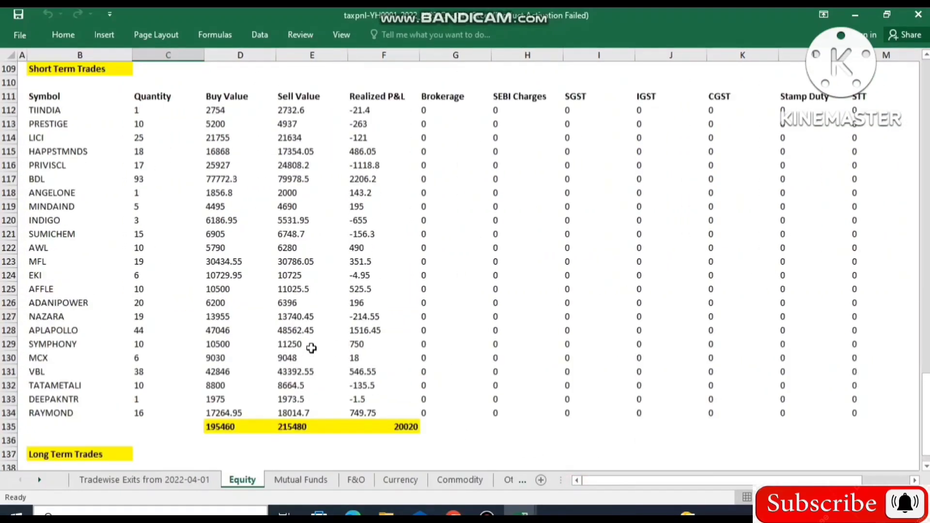
scroll(311, 348, up, 1)
click(48, 111)
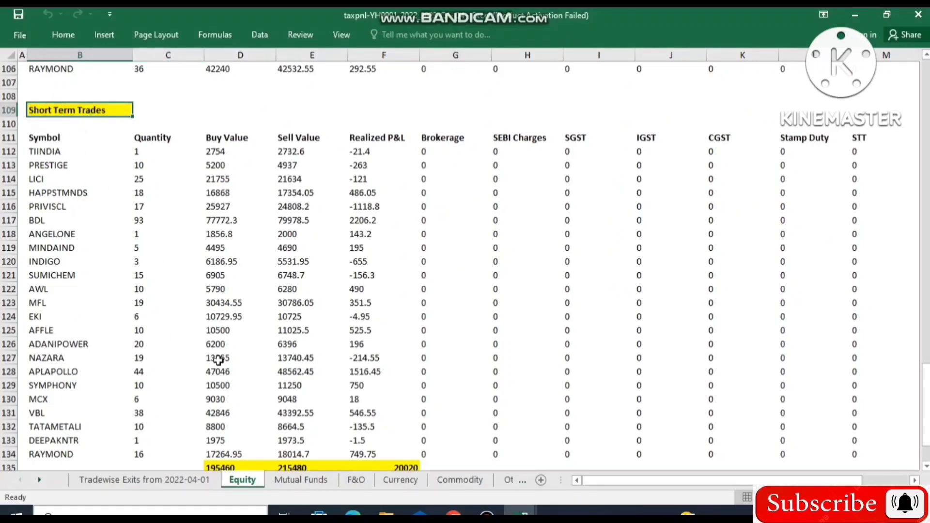
scroll(324, 375, down, 1)
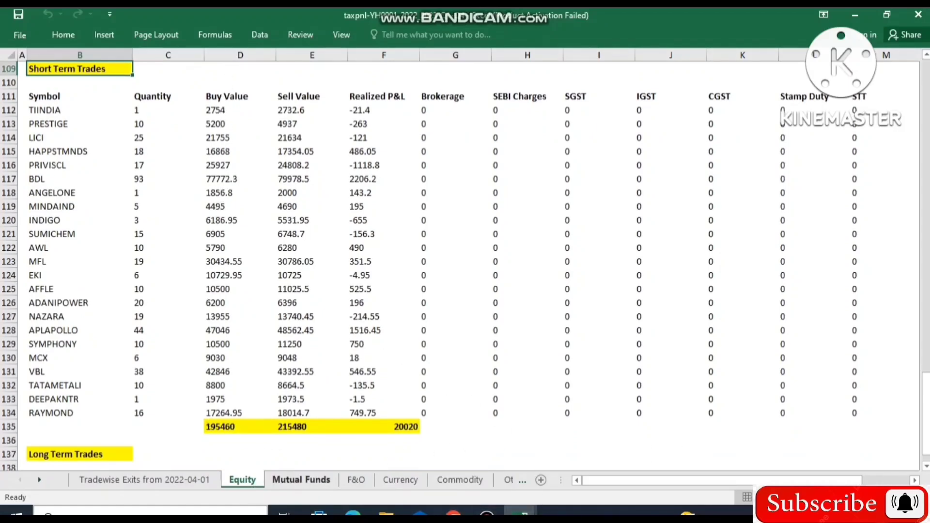
Step: Compare the section 111A full value of consideration on the CG sheet with the short-term Sell Value total in the tax P&L workbook
click(520, 511)
click(446, 460)
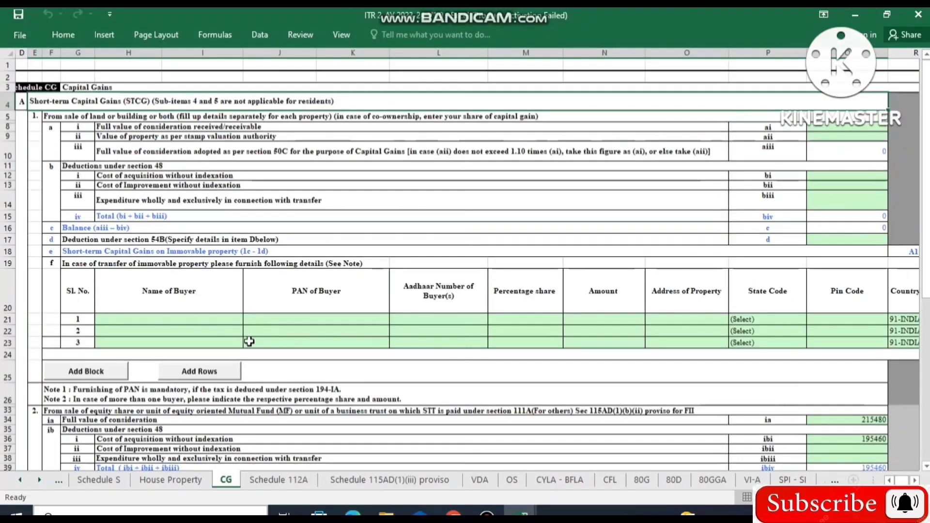
scroll(251, 399, down, 3)
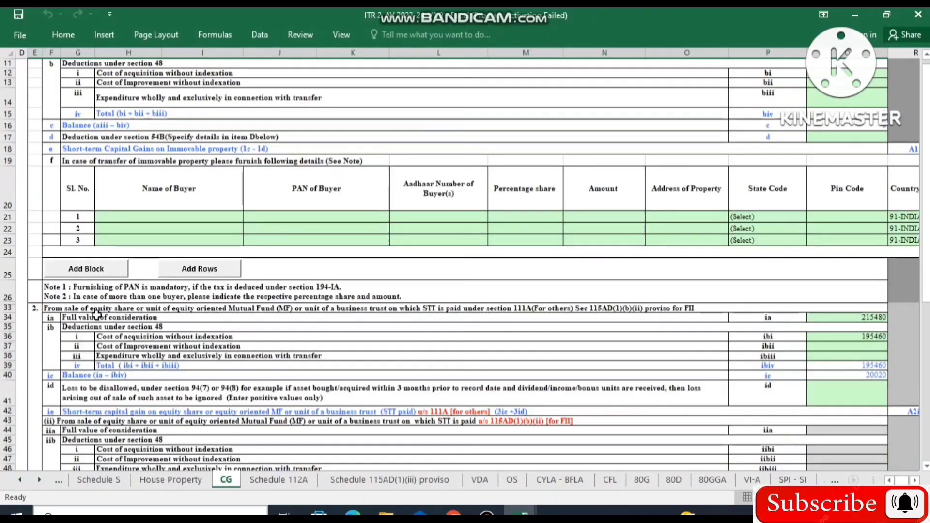
click(53, 309)
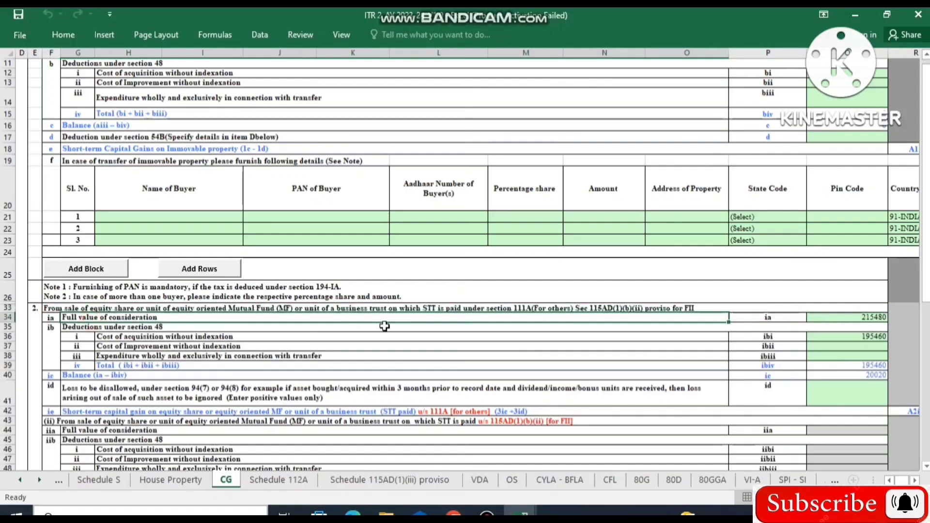
click(821, 318)
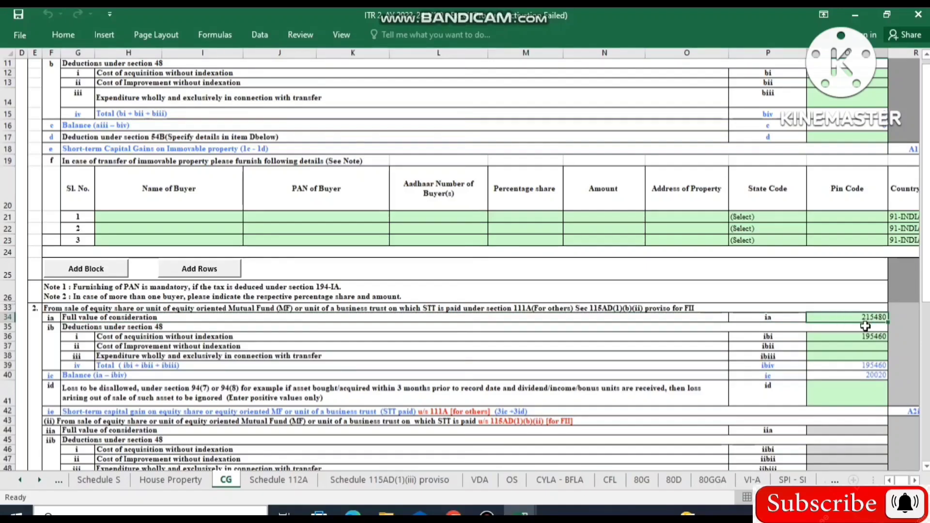
click(523, 513)
click(533, 487)
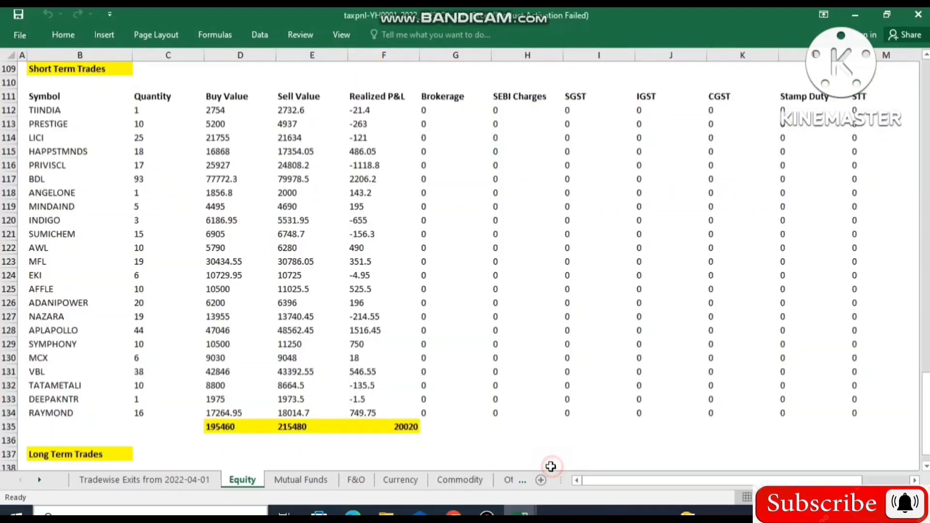
click(294, 434)
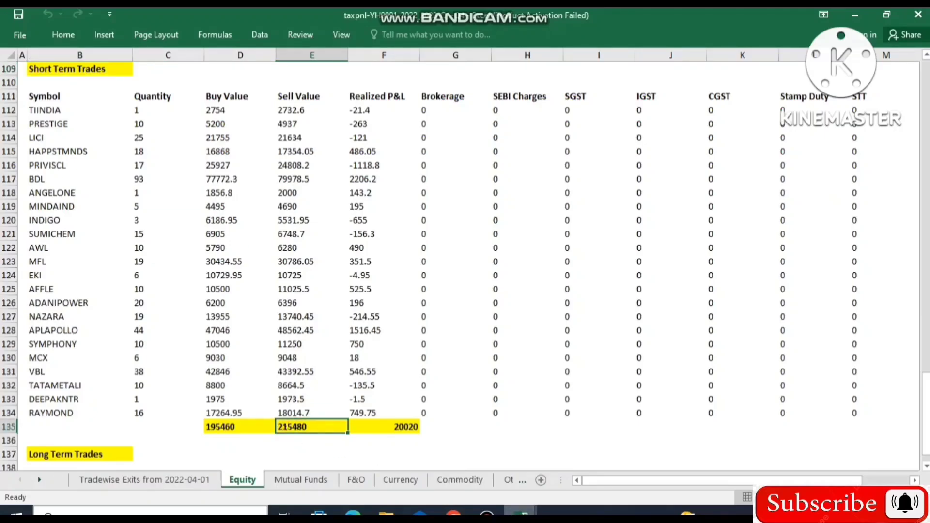
Step: Compare the section 111A cost of acquisition without indexation with the short-term Buy Value total, and return to the CG sheet
click(521, 513)
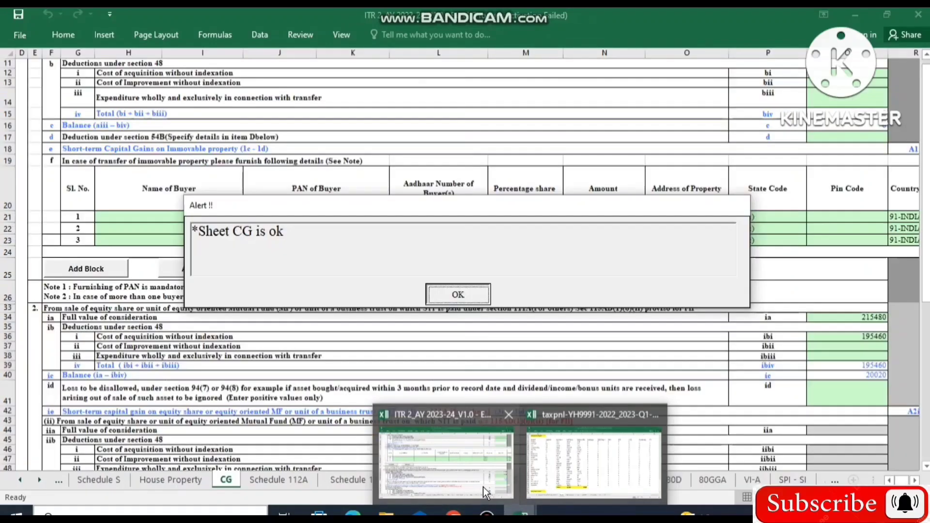
click(446, 463)
click(866, 336)
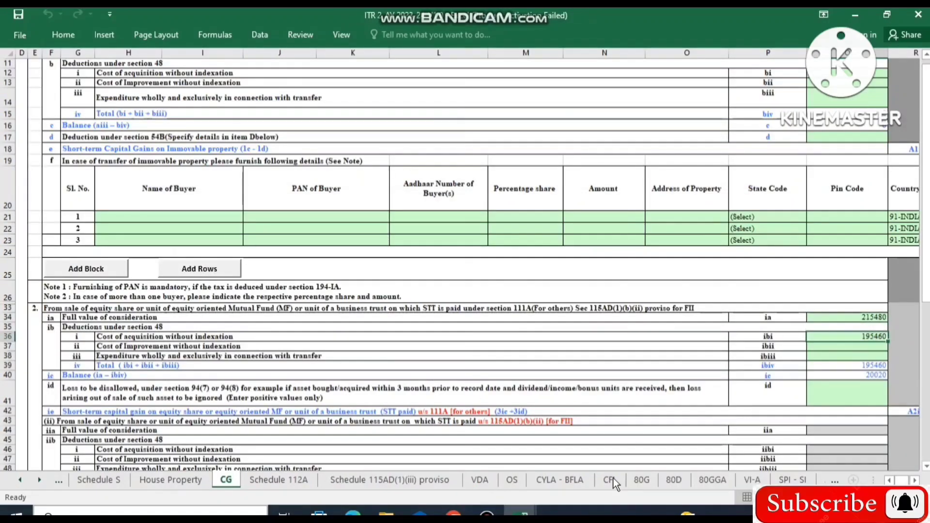
click(521, 512)
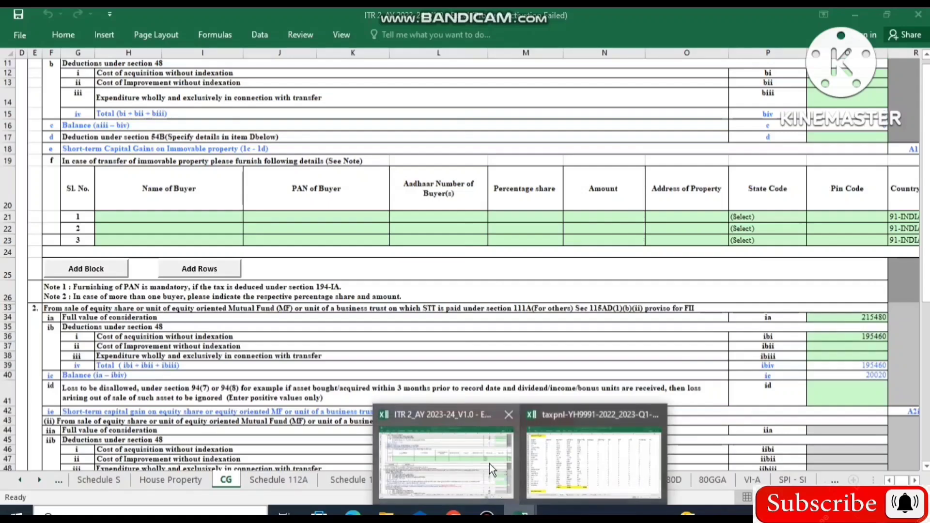
click(576, 461)
click(223, 431)
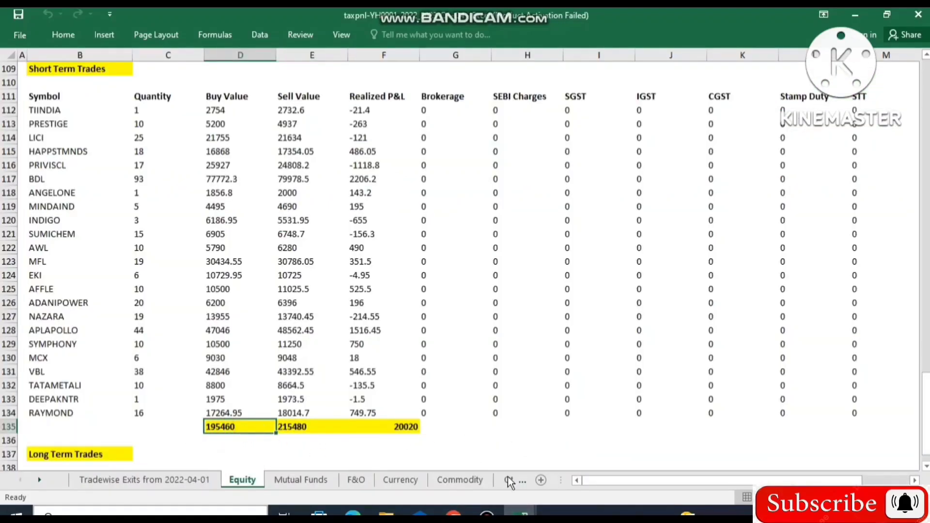
click(521, 512)
click(549, 490)
click(520, 512)
click(444, 460)
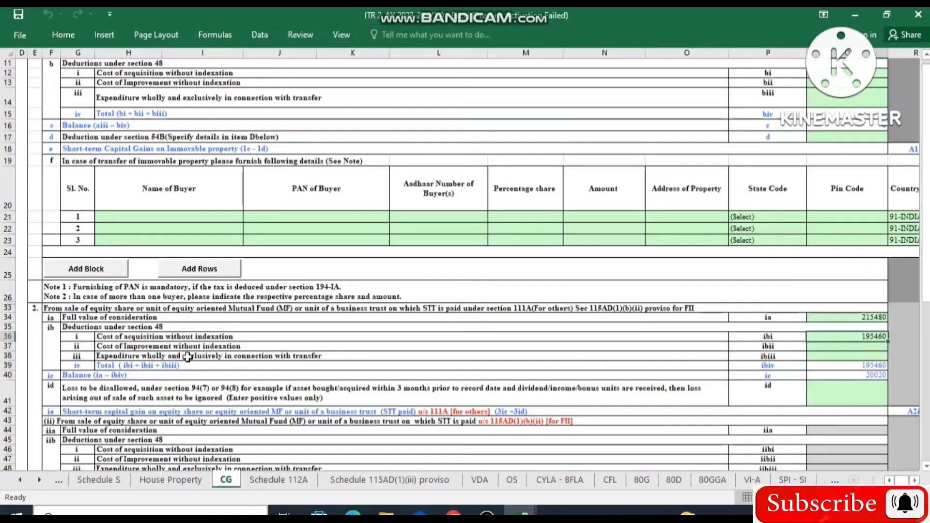
Step: Look through the remaining short-term items and the Long-term Capital Gains section of the CG sheet, down to the section 112A equity share entry
scroll(188, 357, down, 3)
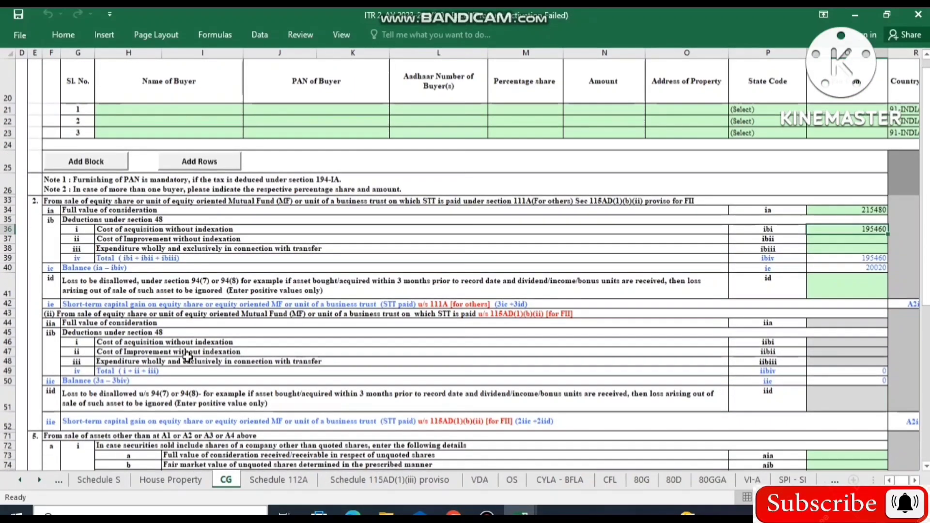
scroll(187, 357, down, 10)
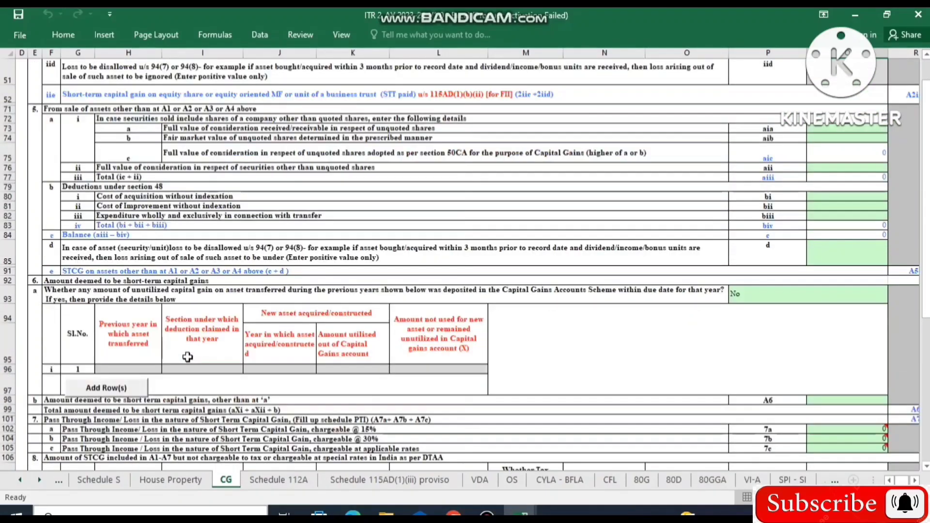
scroll(187, 357, down, 10)
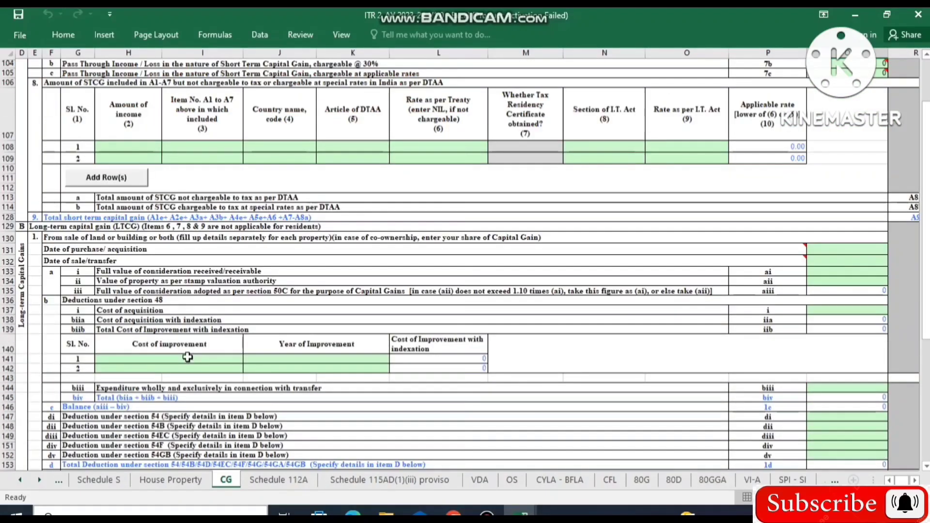
click(21, 314)
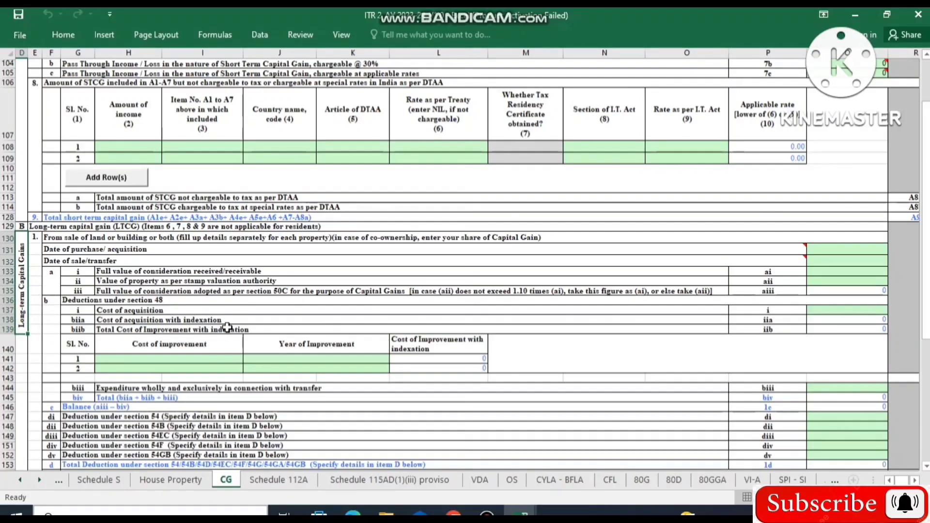
scroll(227, 327, down, 5)
scroll(227, 328, down, 9)
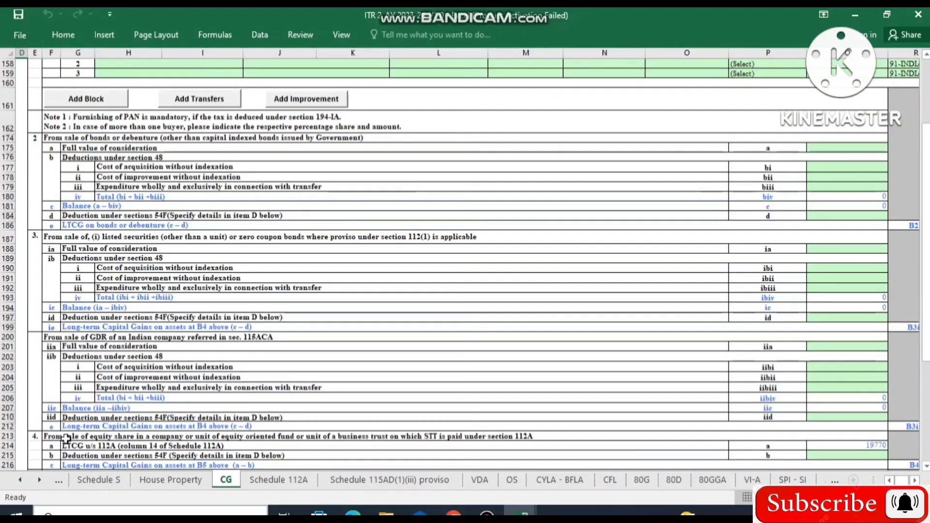
scroll(66, 439, down, 2)
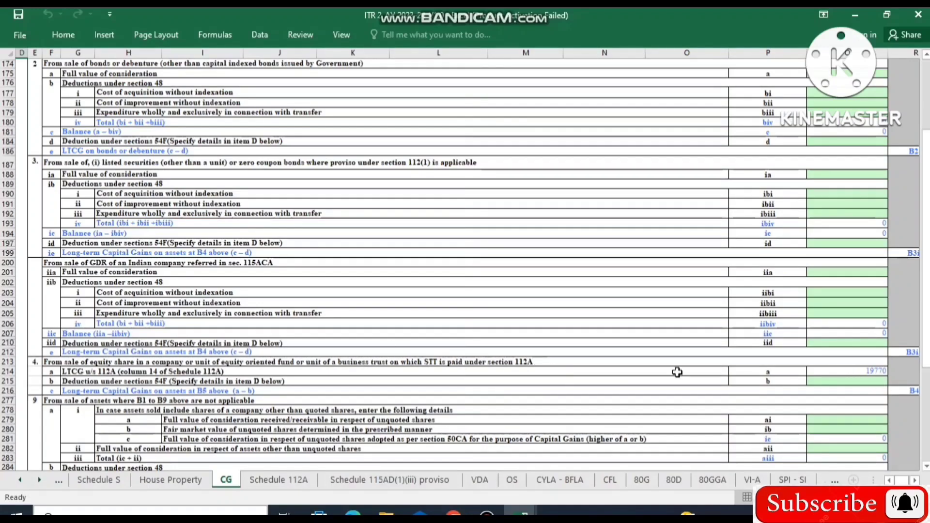
Step: On Schedule 112A, set Share/Unit acquired in the first row to After 31st January 2018
click(270, 483)
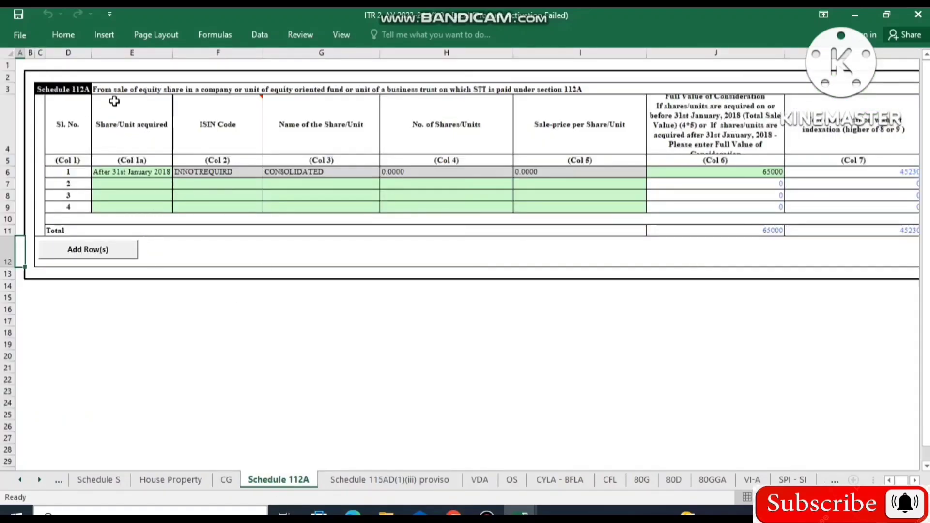
click(120, 173)
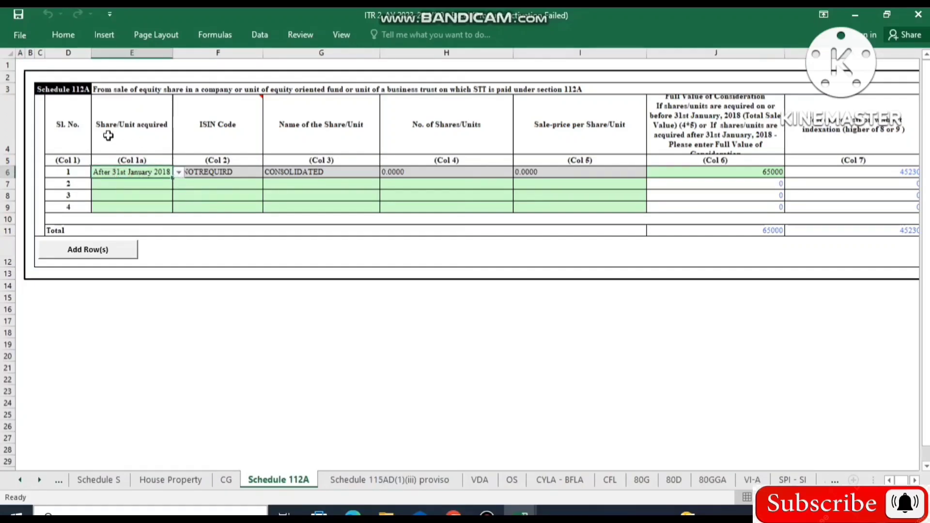
click(178, 173)
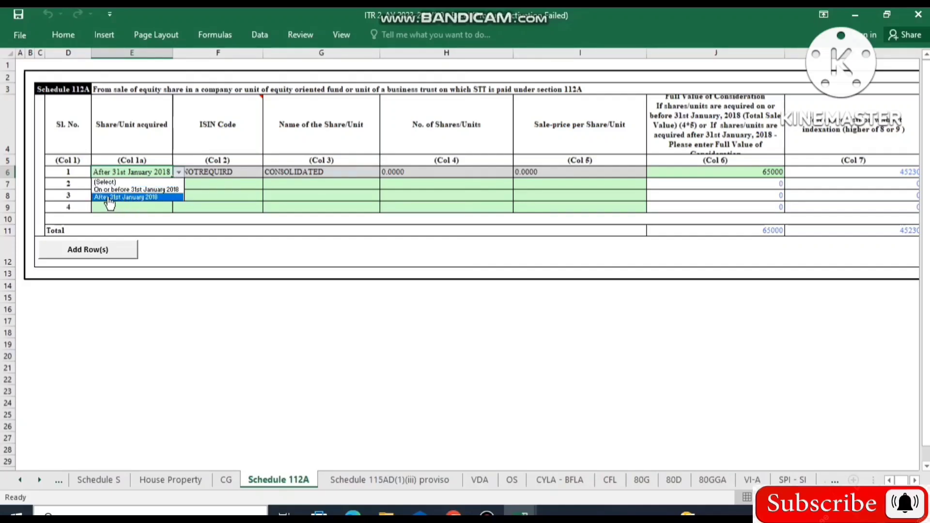
click(154, 199)
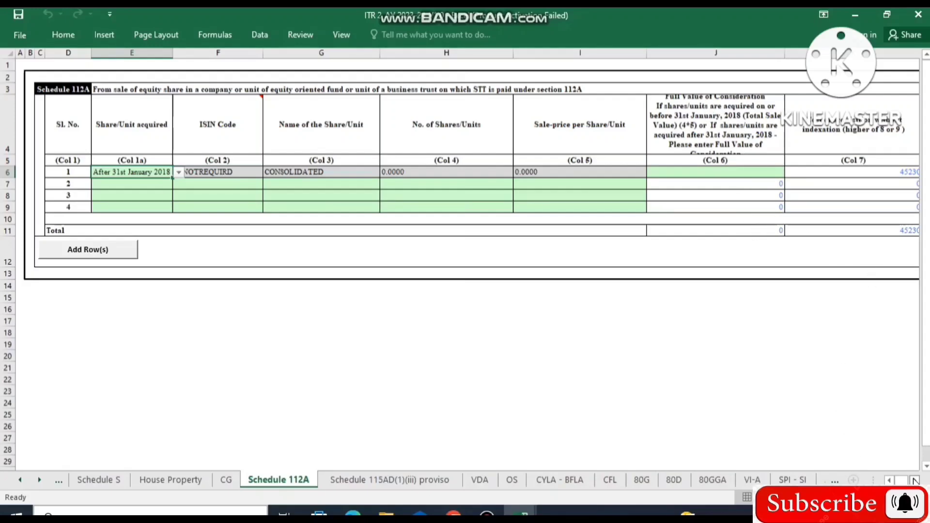
Step: Check the first row's Full Value of Consideration field on Schedule 112A against the Sell Value column under Long Term Trades in the P&L workbook
scroll(563, 265, right, 3)
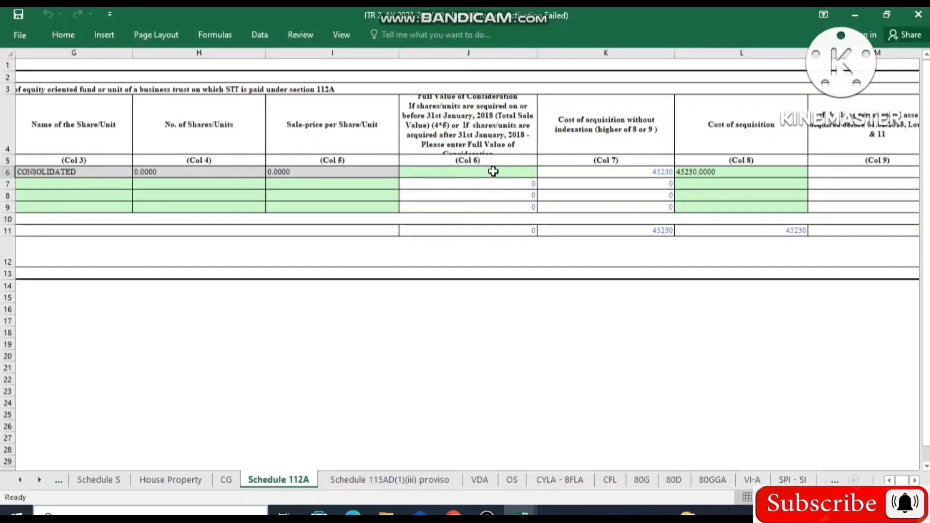
click(520, 512)
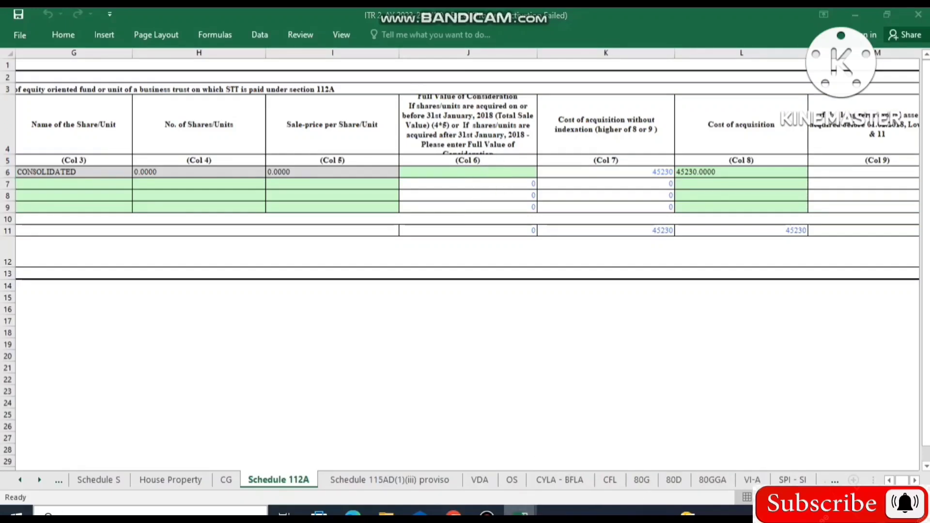
click(467, 459)
mouse_move(521, 512)
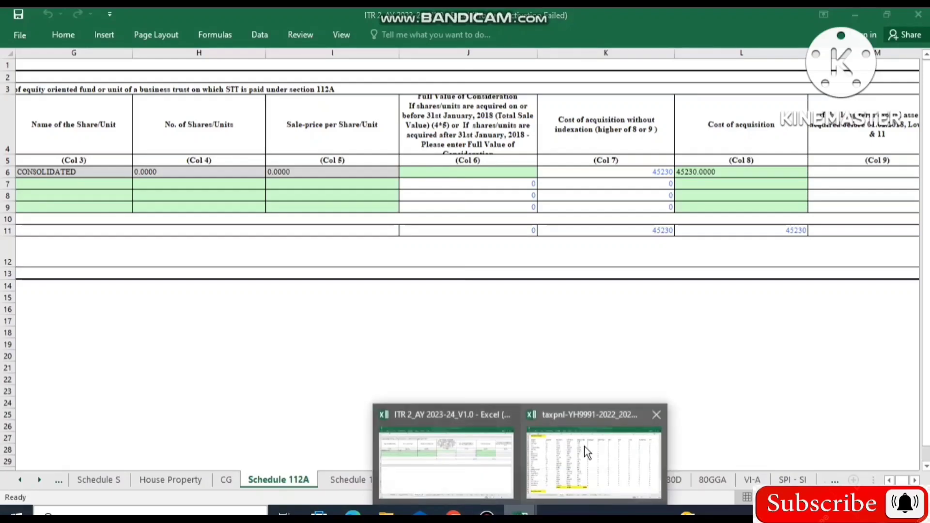
click(591, 412)
scroll(267, 398, down, 3)
scroll(267, 397, down, 1)
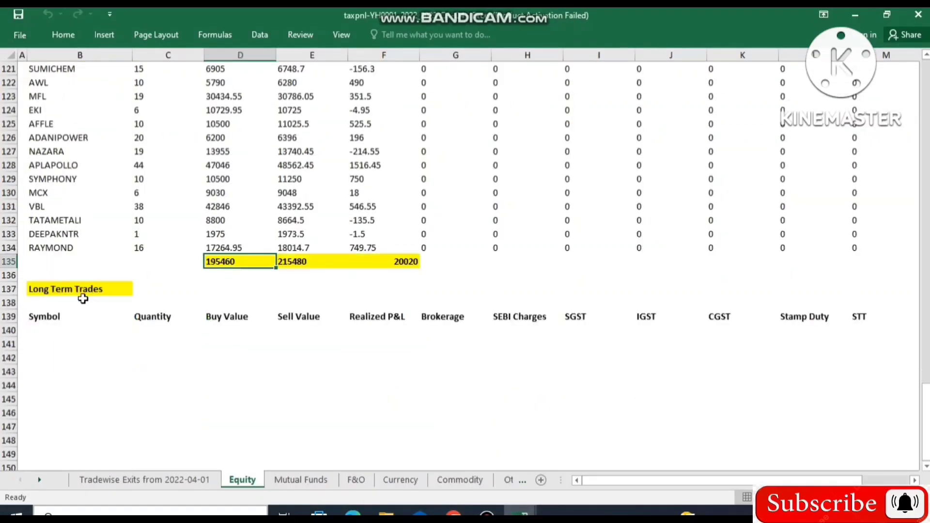
click(294, 320)
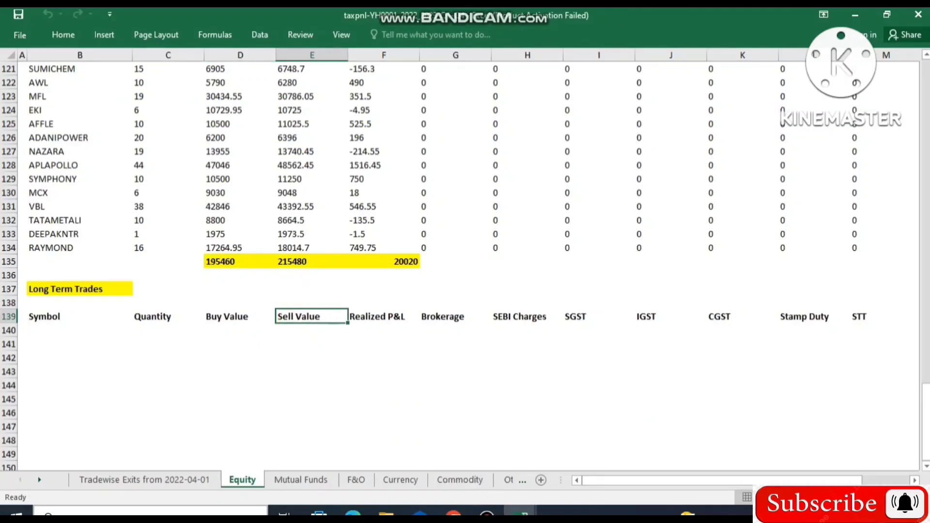
Step: Check the Cost of acquisition field on Schedule 112A against the Buy Value column under Long Term Trades, and return to that field
mouse_move(523, 512)
click(480, 474)
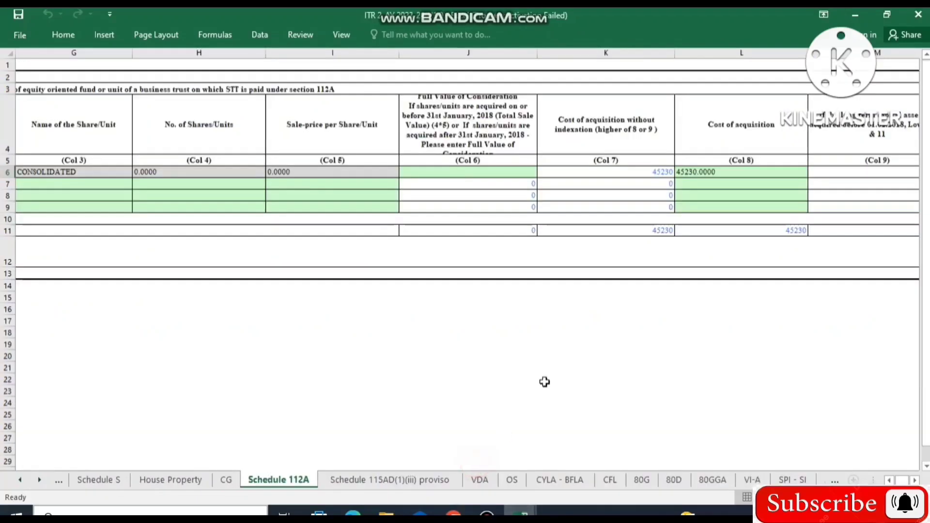
click(619, 173)
click(695, 173)
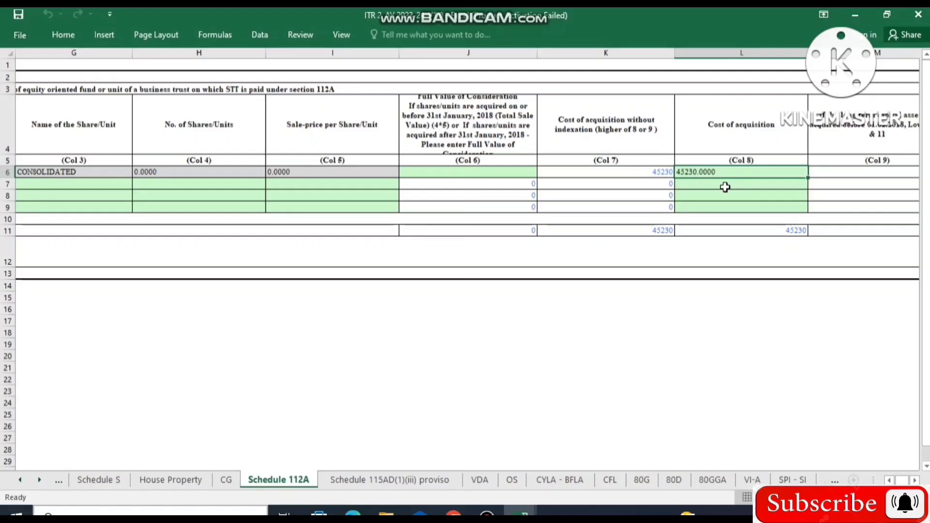
click(522, 512)
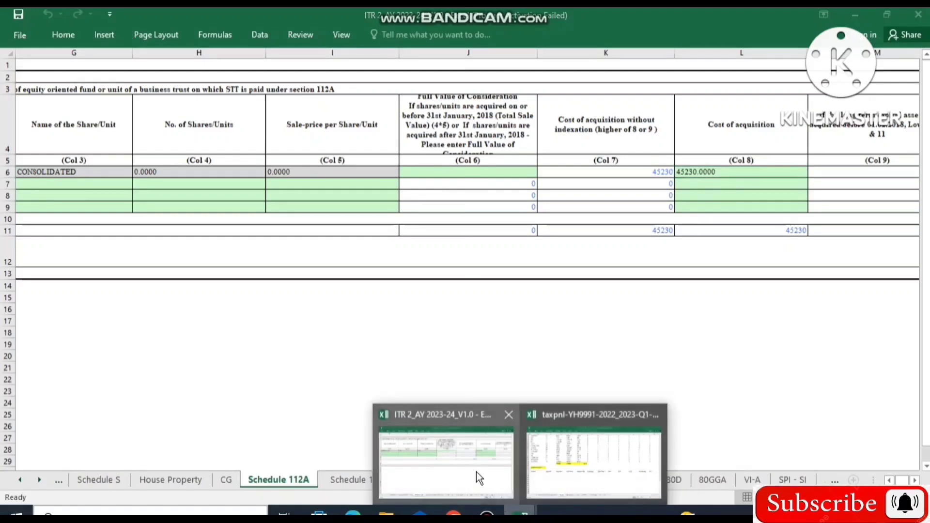
click(477, 472)
mouse_move(522, 512)
click(594, 455)
click(238, 312)
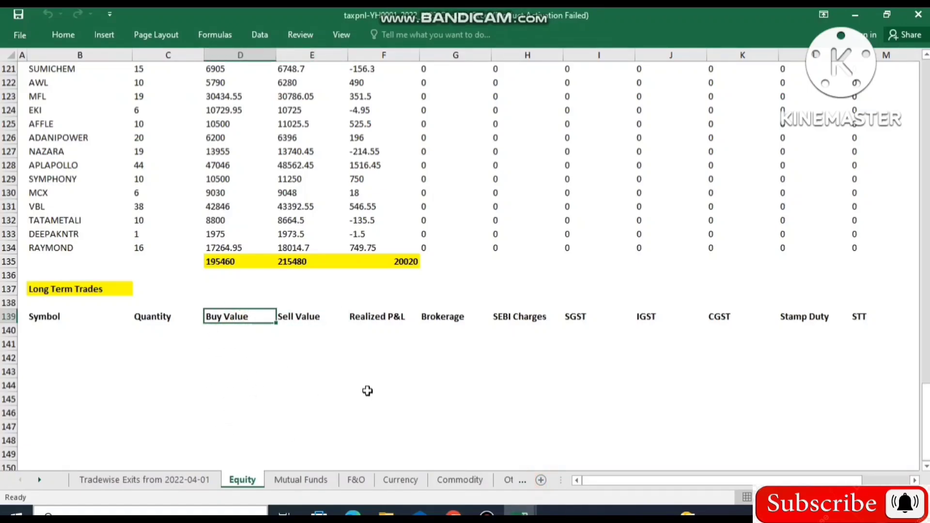
click(522, 513)
click(741, 172)
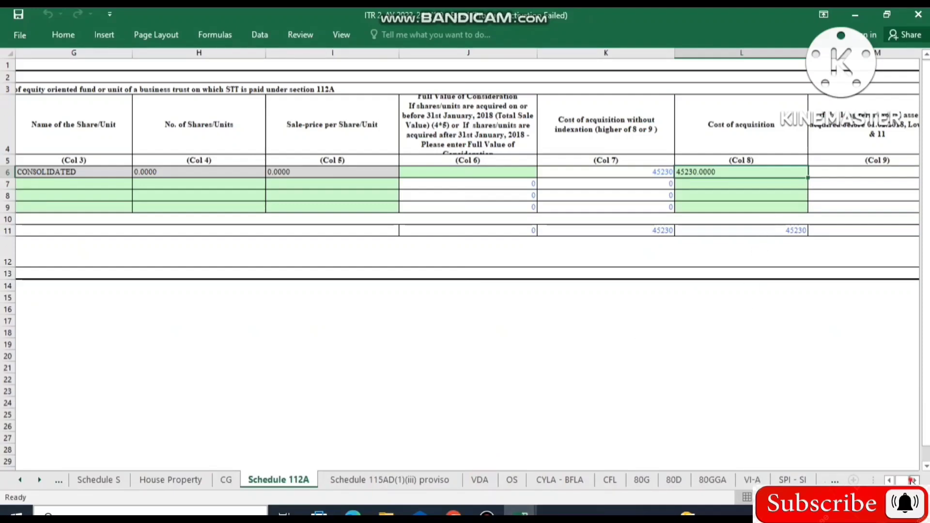
Step: Enter 65000 as the Full Value of Consideration in the first row of Schedule 112A
scroll(912, 480, right, 6)
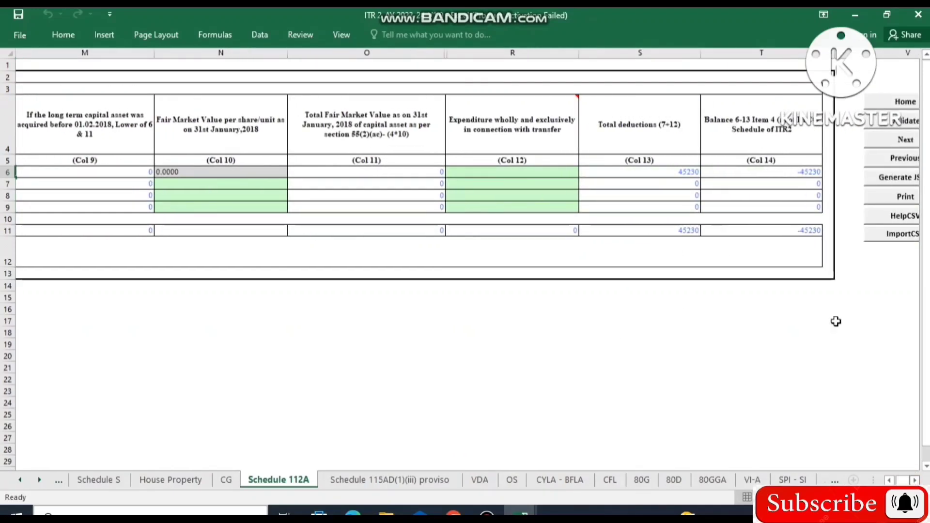
scroll(890, 479, left, 4)
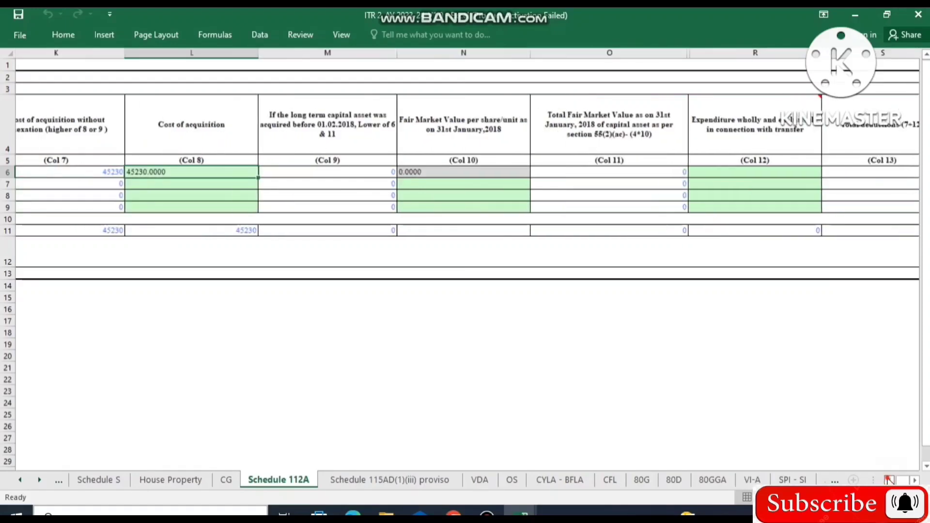
click(237, 172)
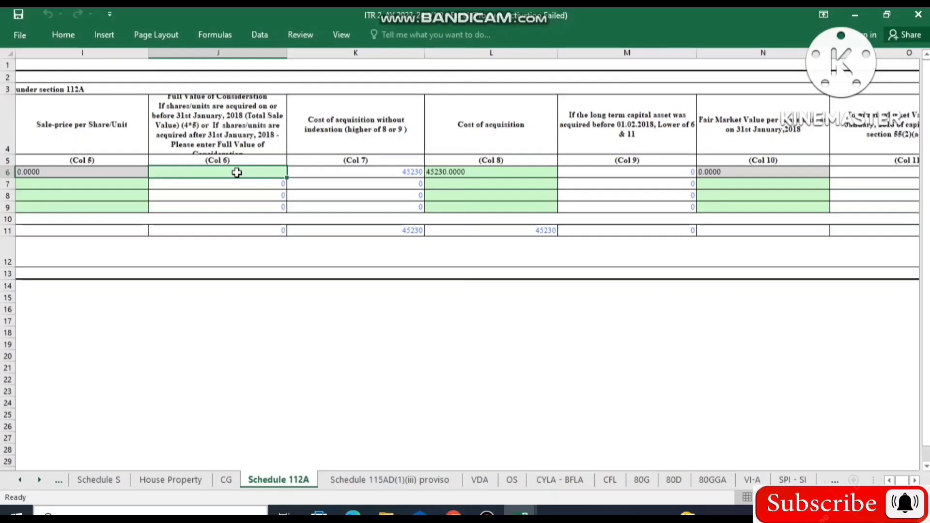
text(65)
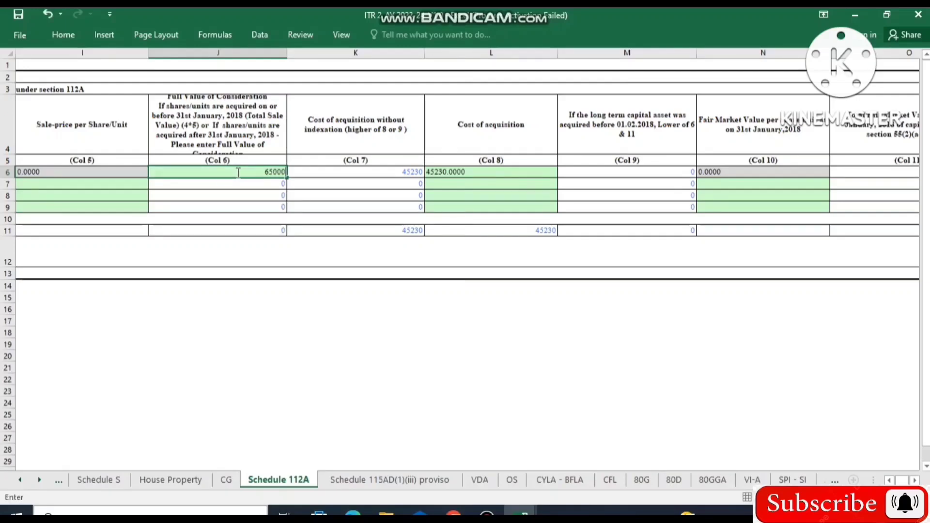
text(000)
click(531, 367)
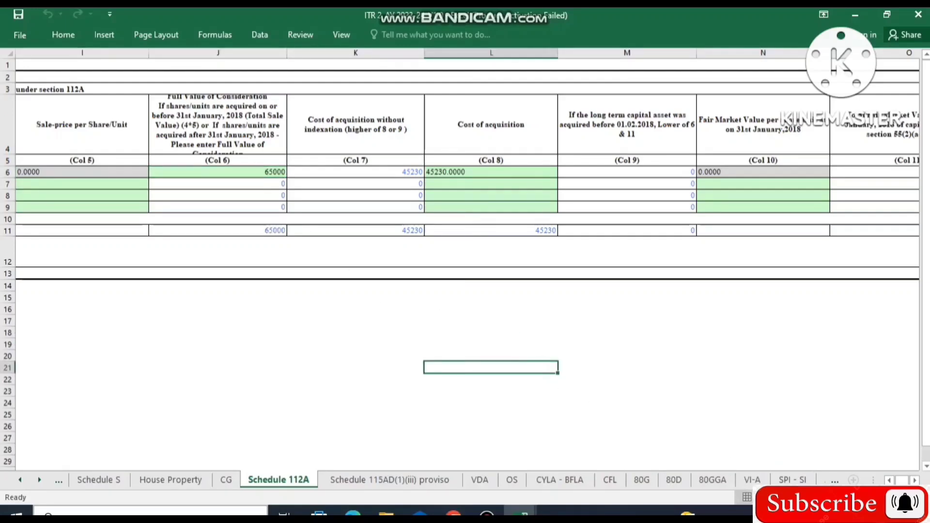
Step: Check the Col 14 balance on Schedule 112A against the LTCG u/s 112A entry on the CG sheet
scroll(669, 172, right, 5)
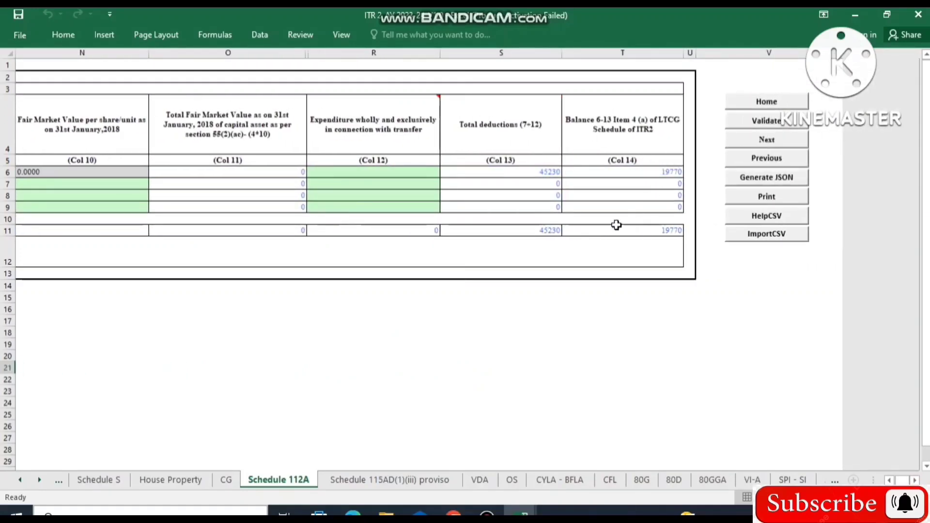
click(225, 479)
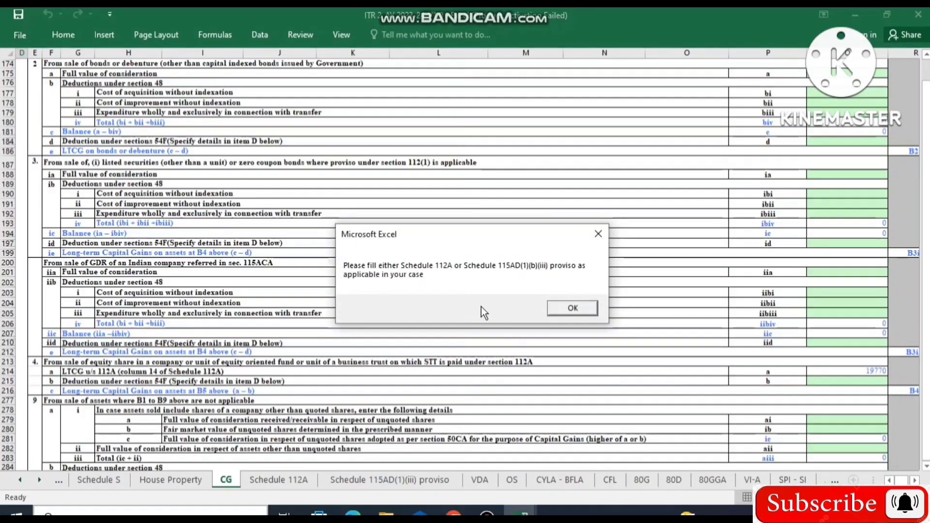
click(570, 309)
click(853, 371)
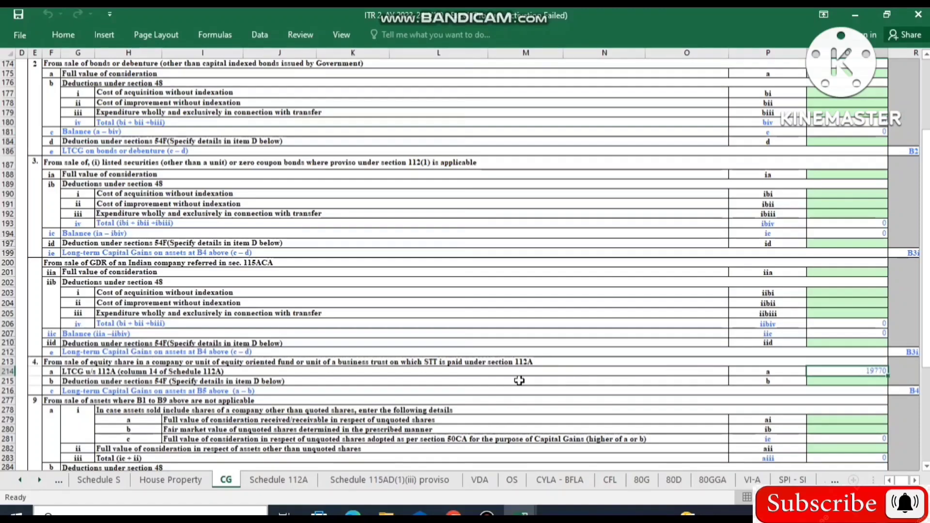
Step: Review item 10a on the CG sheet, the question about unutilized capital gain deposited in the Capital Gains Accounts Scheme
scroll(335, 355, down, 1)
scroll(335, 355, down, 9)
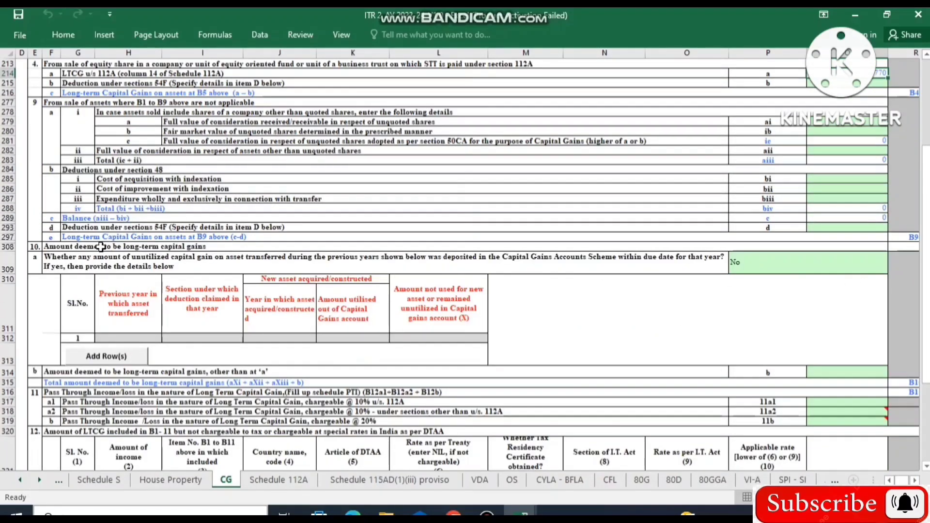
click(758, 264)
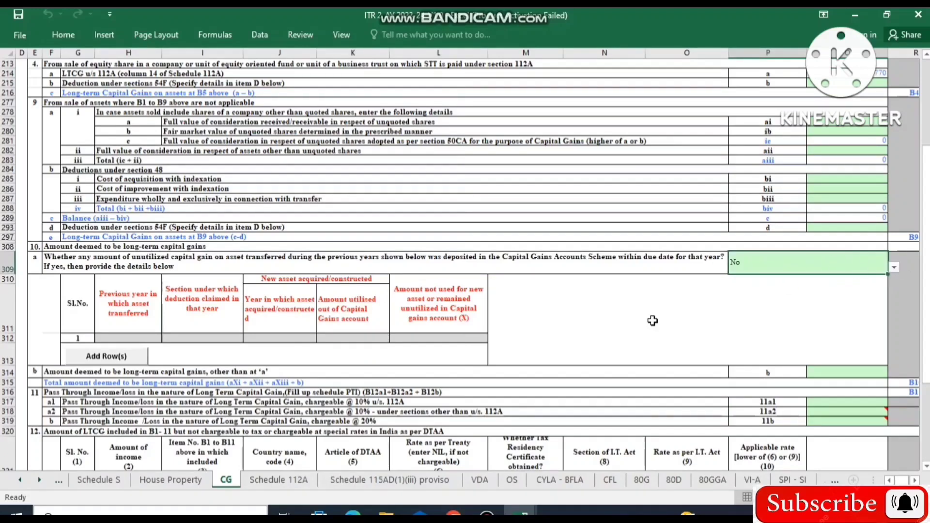
click(735, 324)
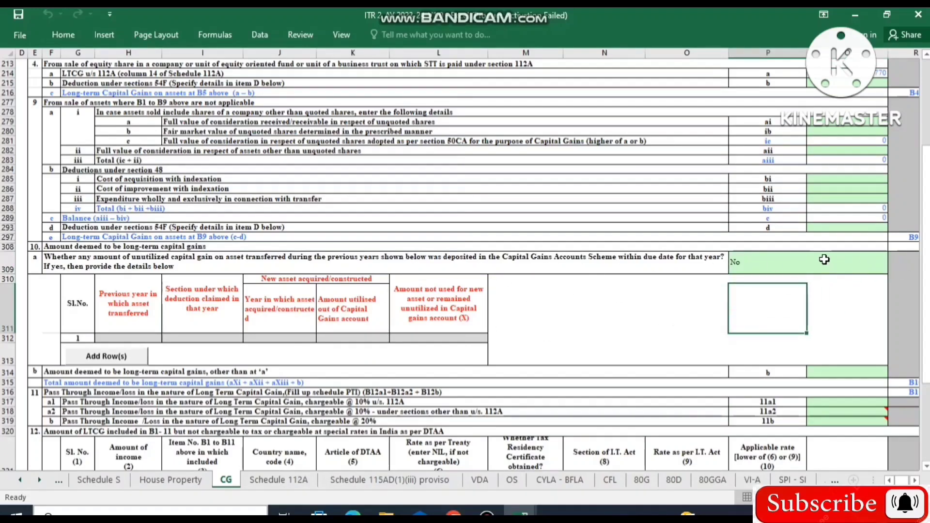
click(795, 261)
click(703, 299)
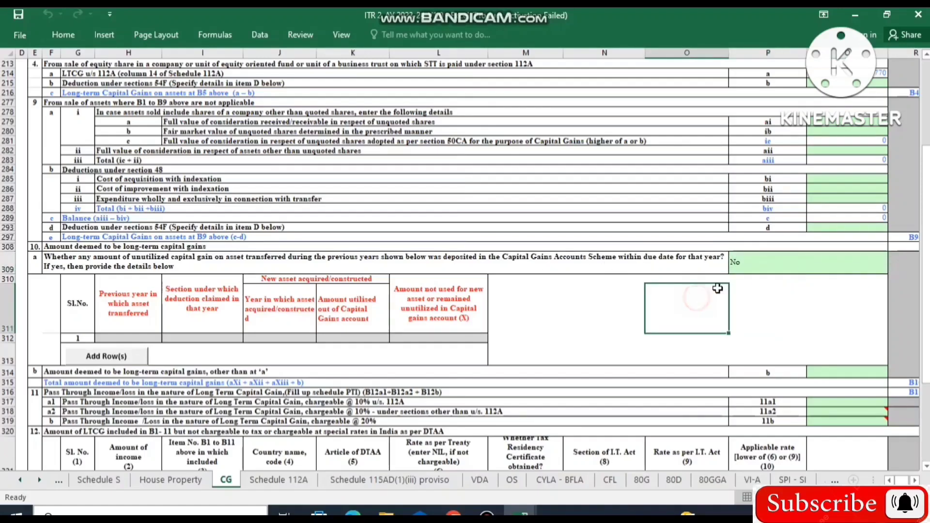
Step: Examine table F on the CG sheet for the periods holding the 15% short-term and 10% long-term gains
scroll(535, 334, down, 1)
scroll(535, 334, down, 20)
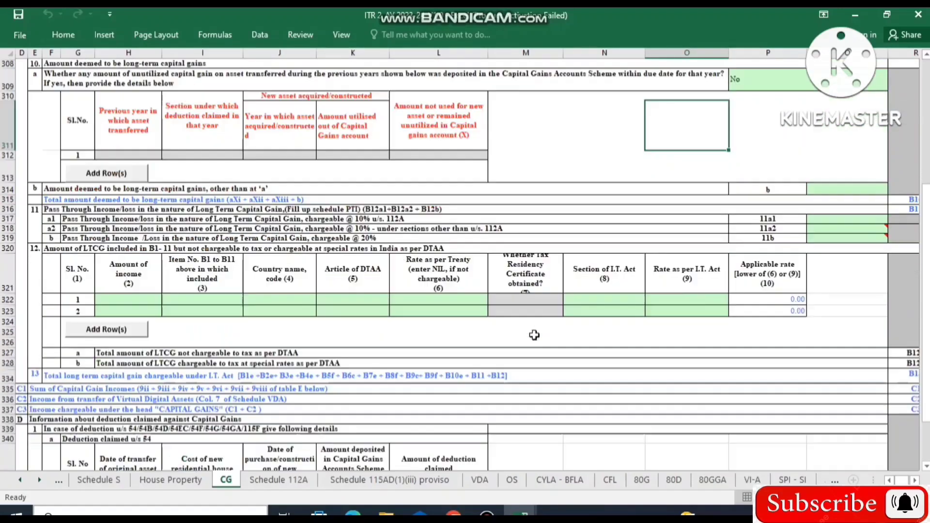
scroll(534, 335, down, 15)
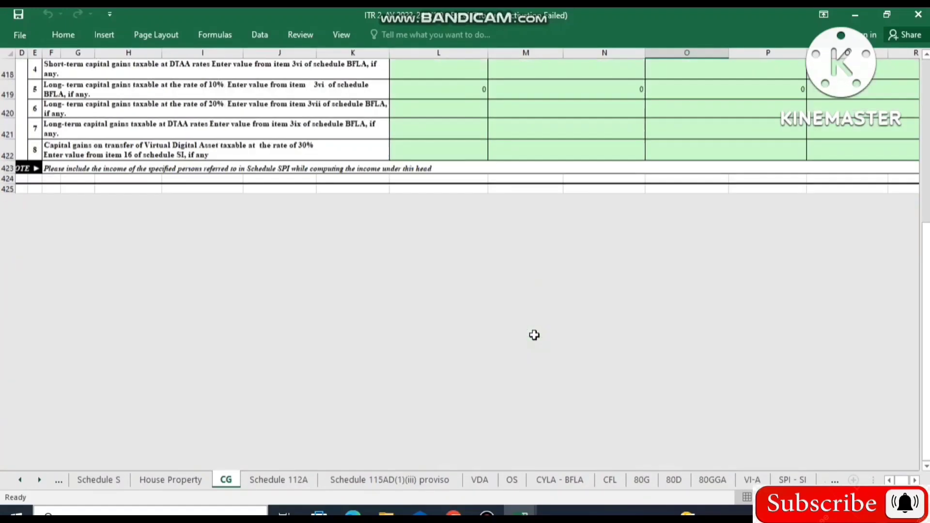
scroll(534, 335, up, 20)
scroll(534, 336, down, 5)
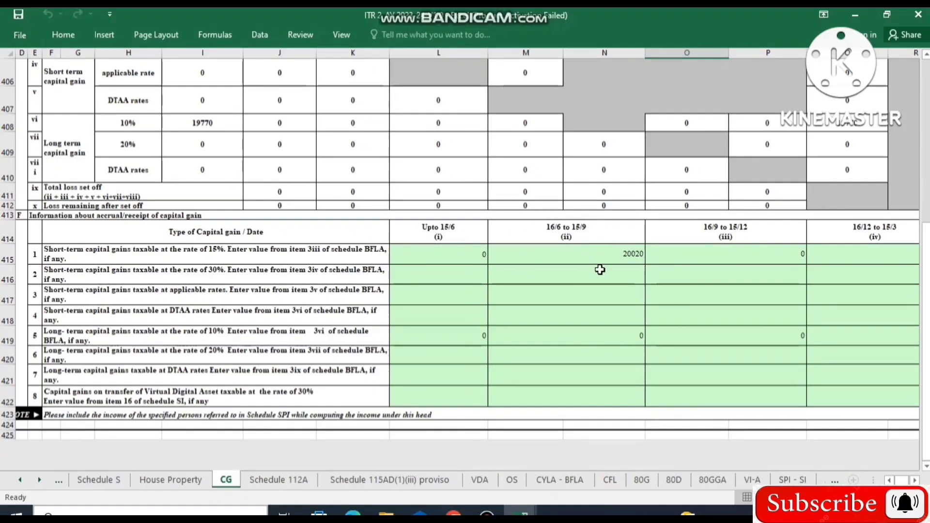
click(612, 257)
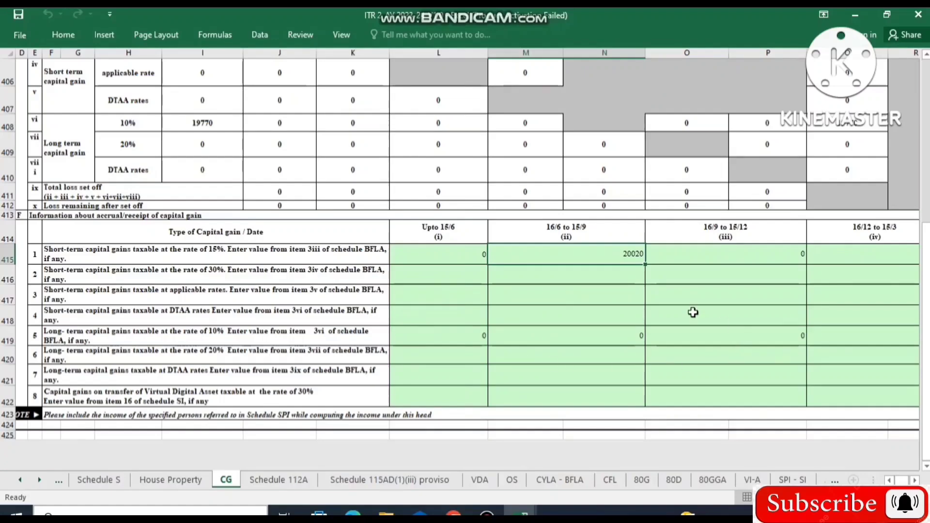
click(641, 314)
key(Tab)
key(Right)
key(Right)
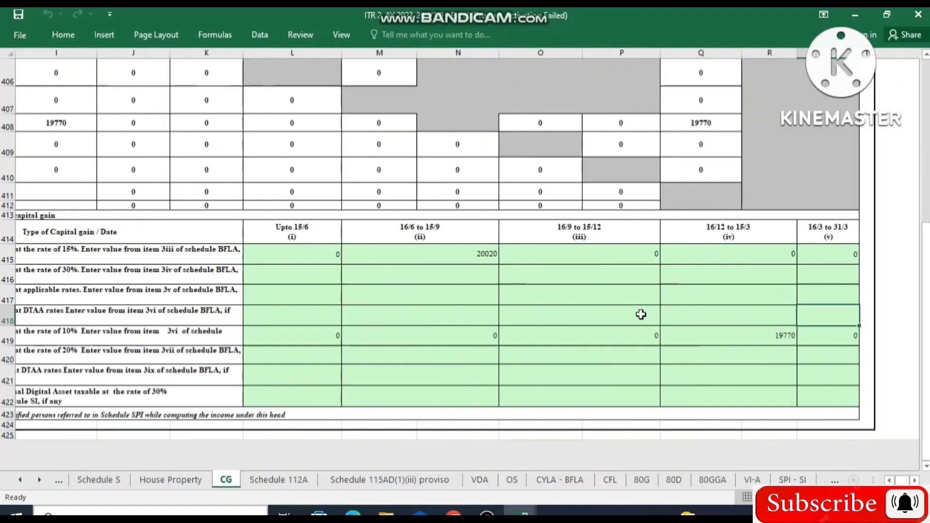
key(Down)
key(Left)
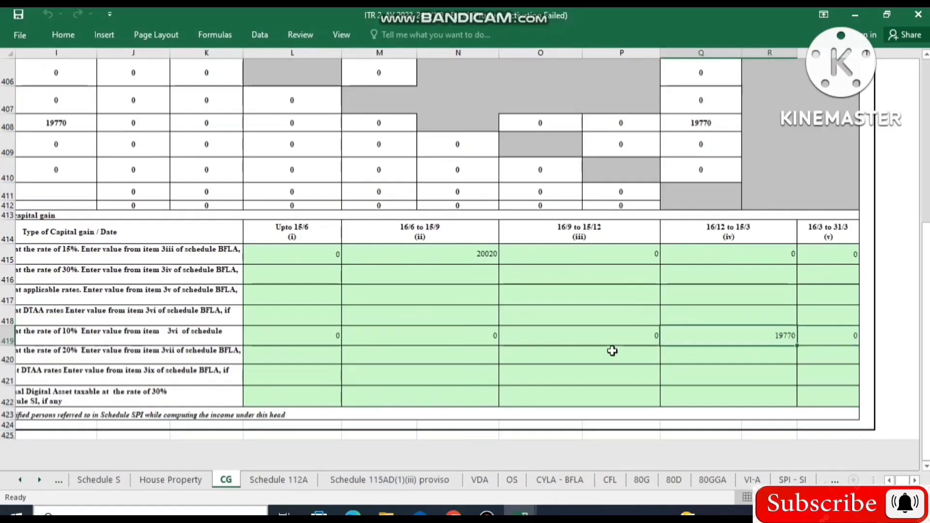
Step: Validate the CG sheet and dismiss the resulting alert
scroll(828, 289, up, 20)
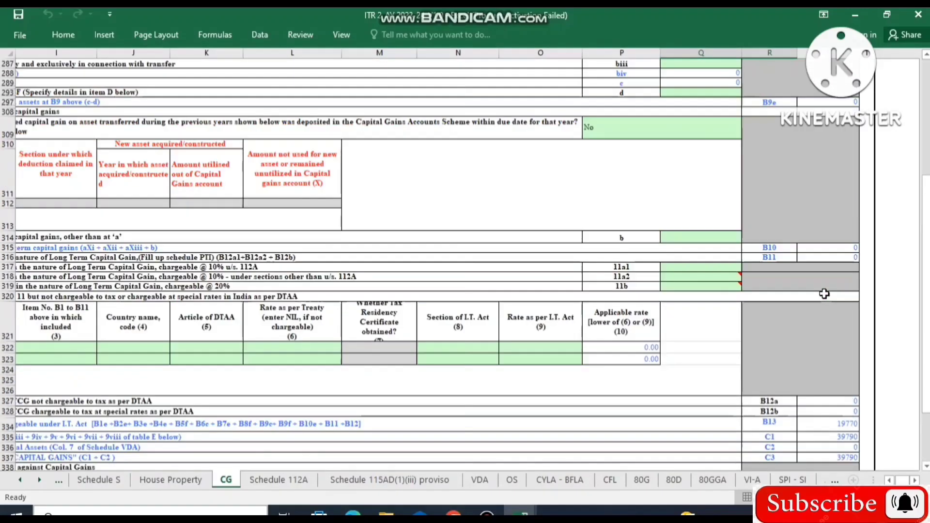
scroll(824, 294, up, 20)
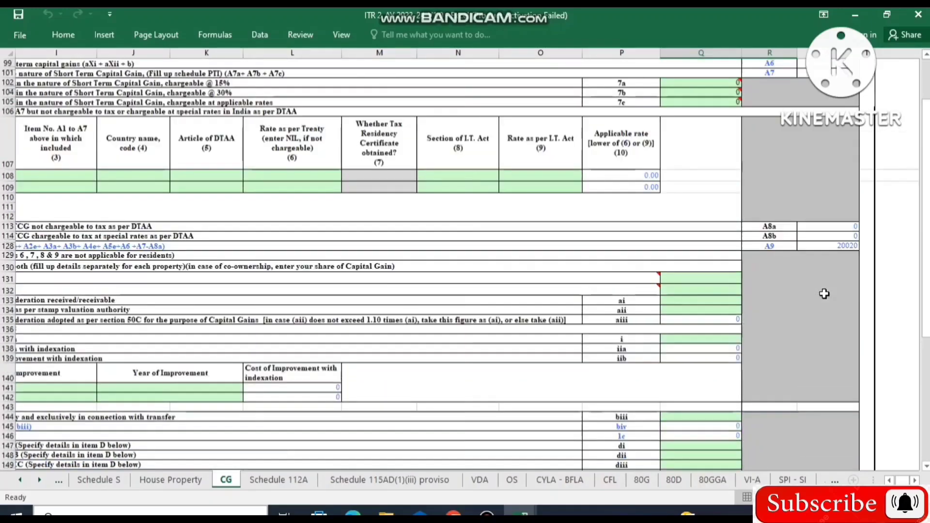
scroll(824, 294, up, 10)
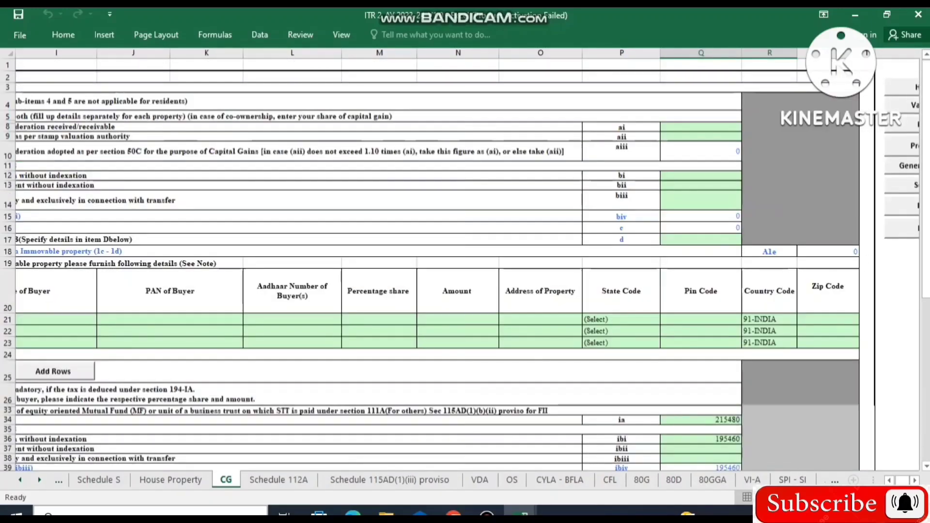
scroll(799, 249, right, 5)
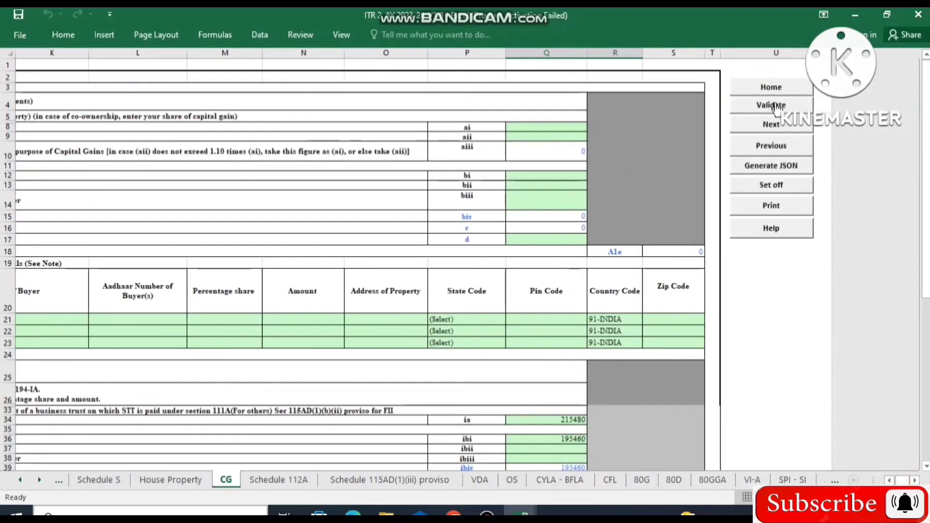
click(771, 106)
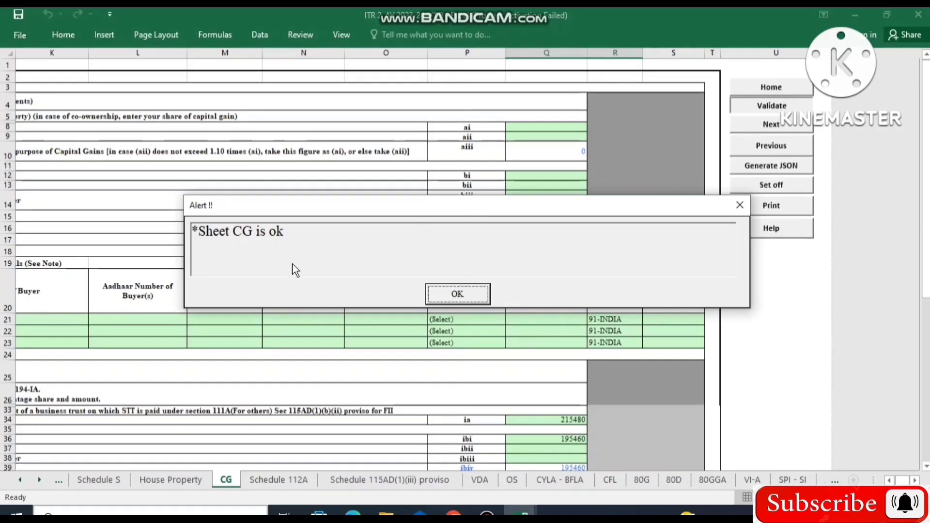
click(451, 293)
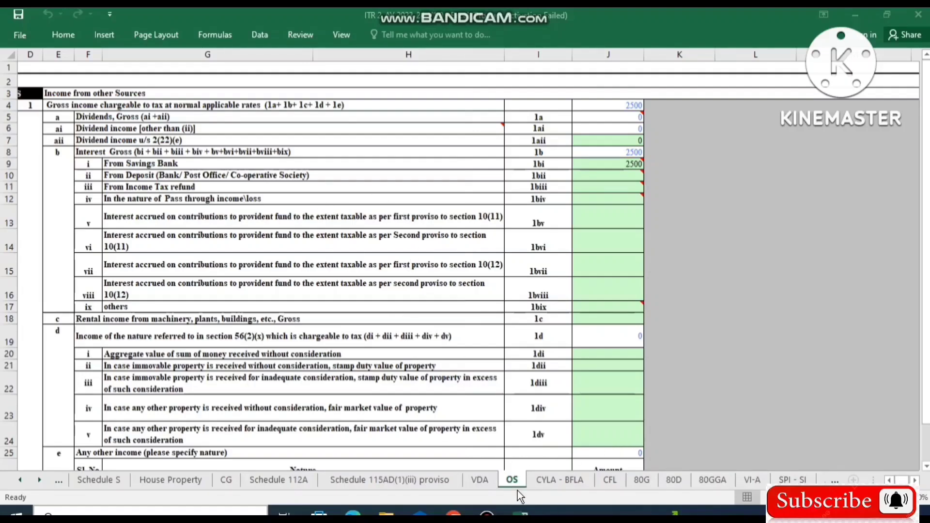
Step: On the OS sheet, review the dividend, savings bank interest and deposit interest entries under Income from other Sources
click(171, 129)
click(133, 167)
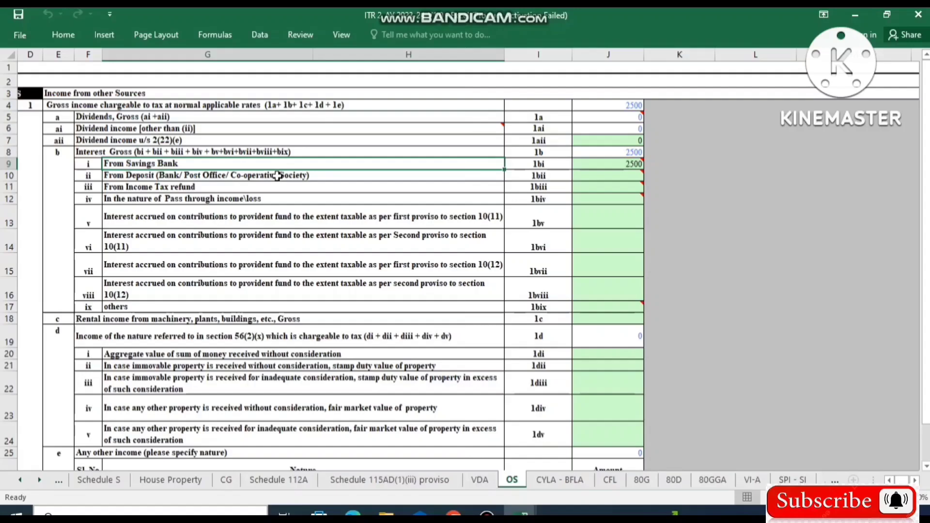
click(618, 178)
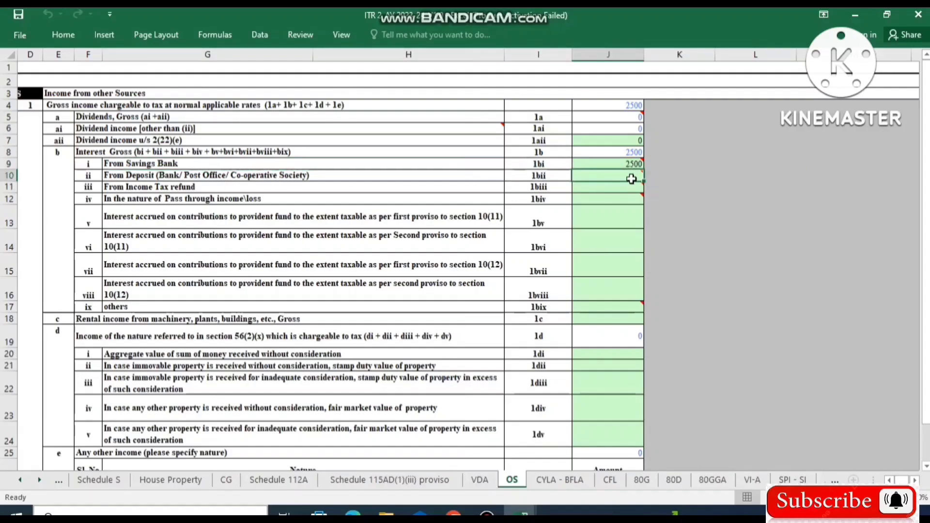
mouse_move(633, 166)
click(150, 119)
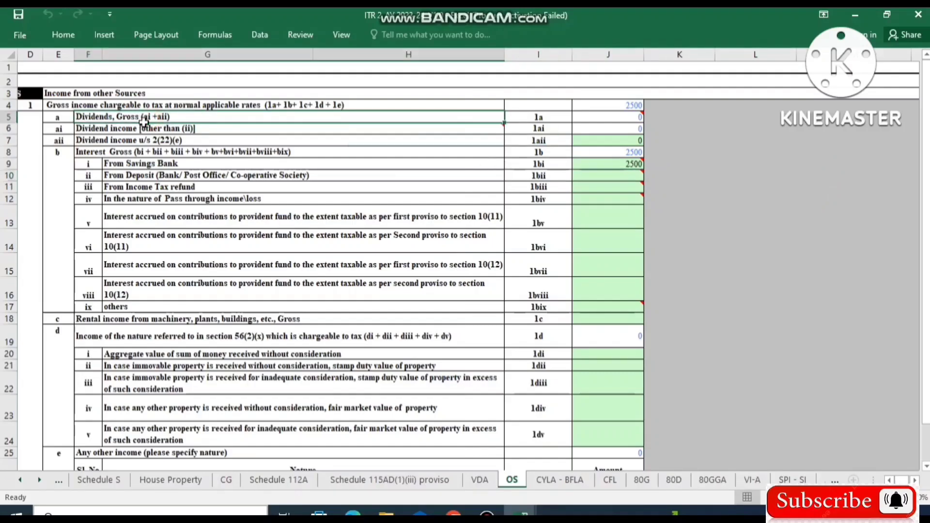
click(632, 119)
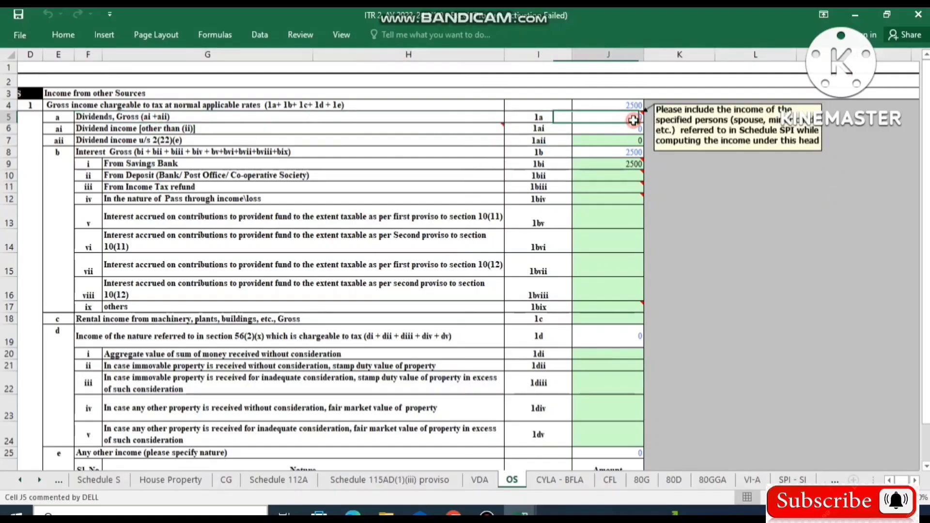
click(265, 118)
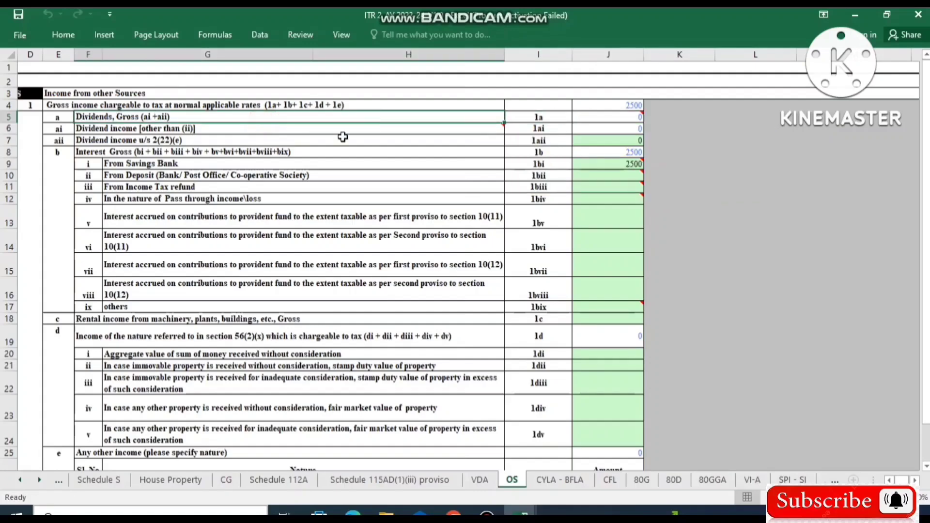
mouse_move(625, 118)
Step: Look through the remaining OS items down to the accrual/receipt table, and return to the start of the sheet
scroll(551, 301, down, 20)
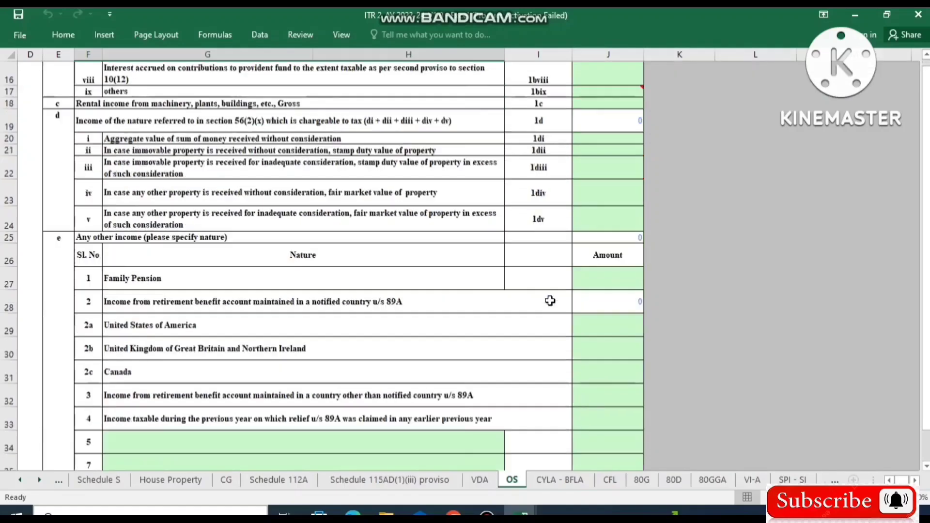
scroll(493, 361, down, 9)
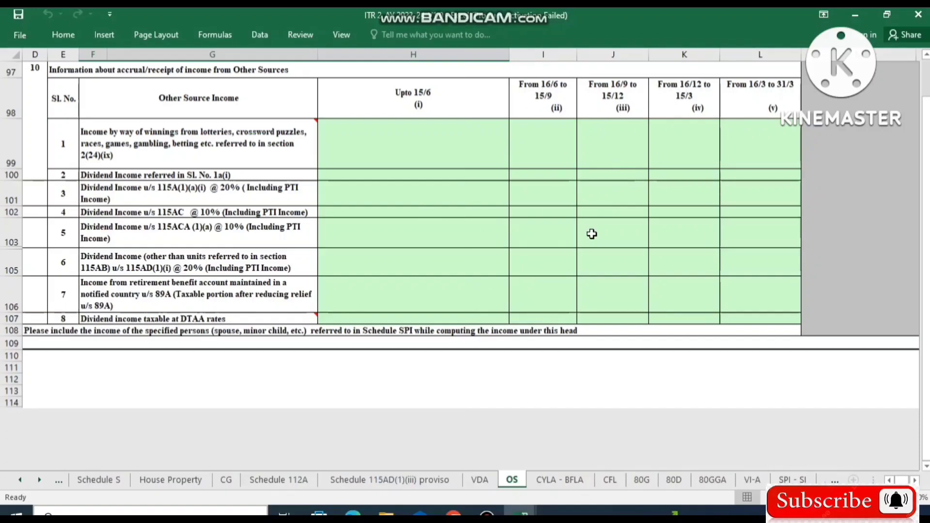
scroll(592, 234, up, 20)
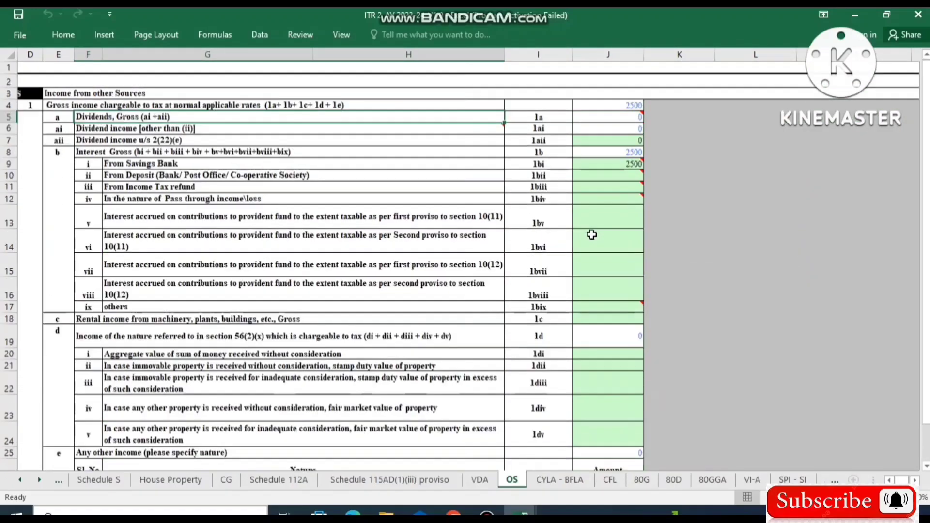
click(915, 480)
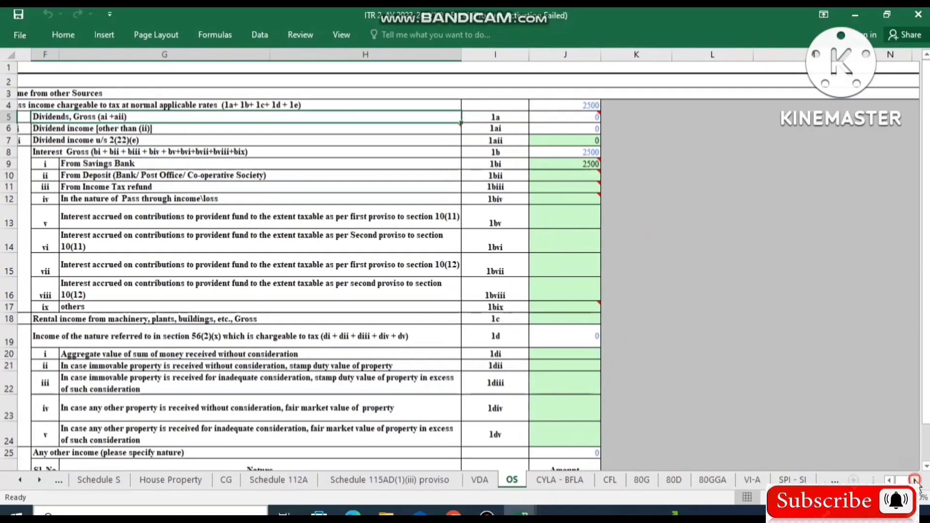
click(915, 480)
click(571, 145)
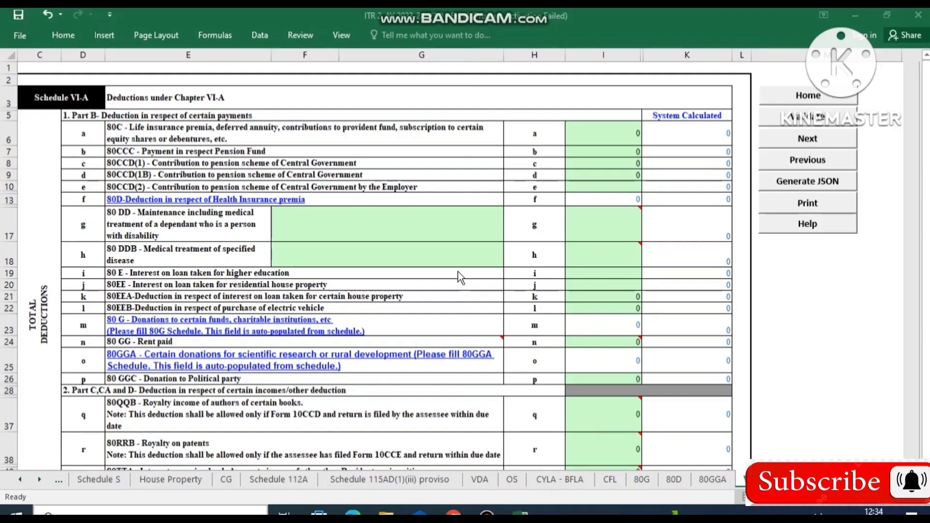
Step: Review the 80C deduction row in Schedule VI-A and open the linked 80D health insurance schedule
double_click(134, 137)
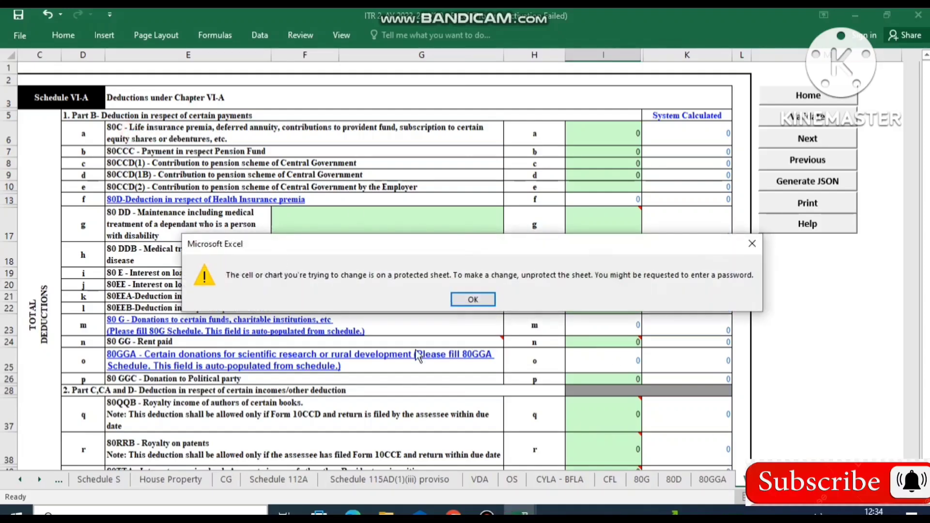
click(473, 299)
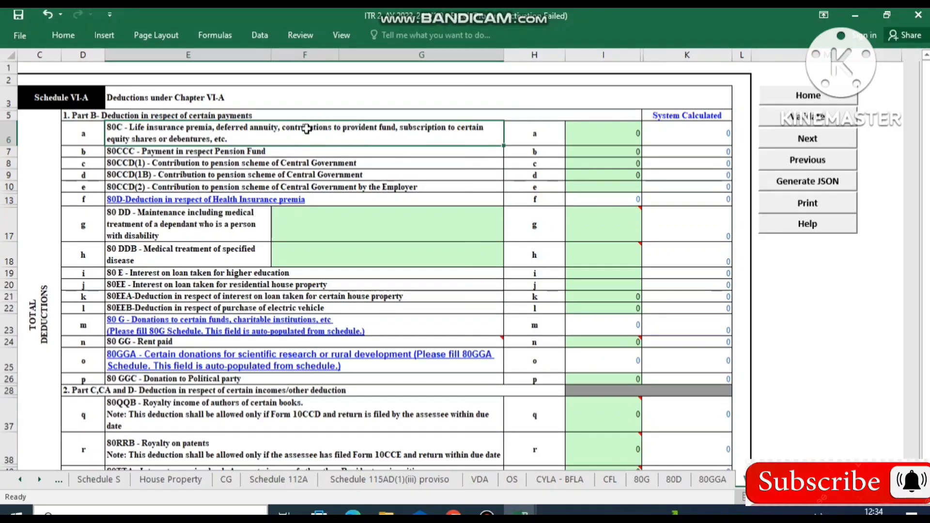
click(610, 137)
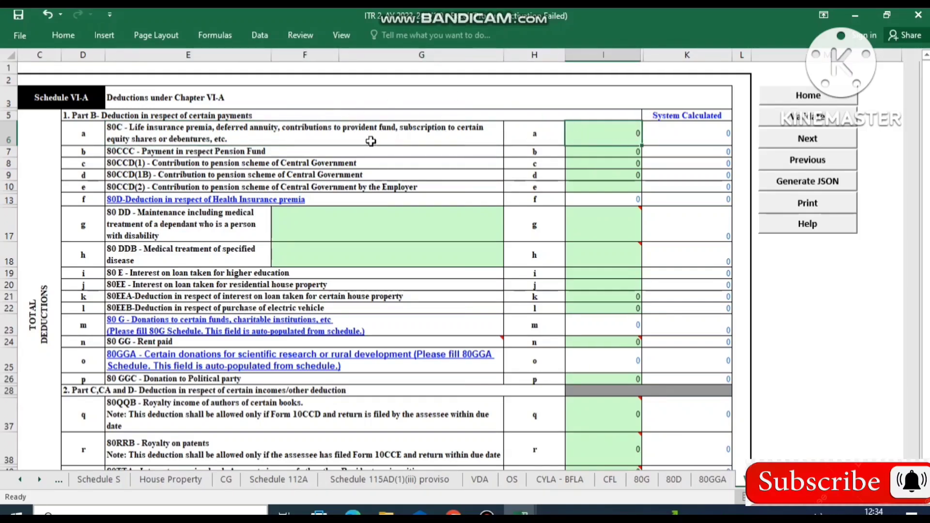
click(205, 208)
click(205, 199)
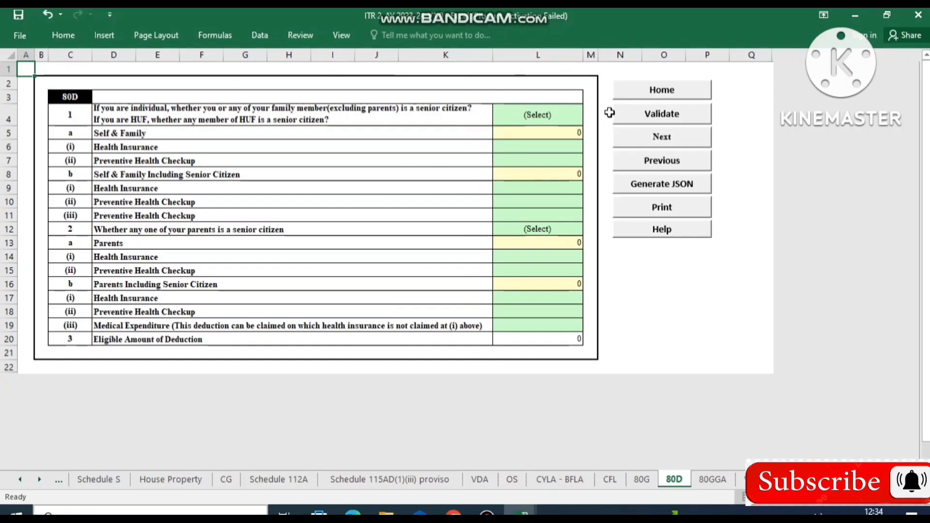
Step: In the 80D schedule, answer No to whether the individual or any family member excluding parents is a senior citizen
click(560, 116)
click(589, 120)
click(514, 150)
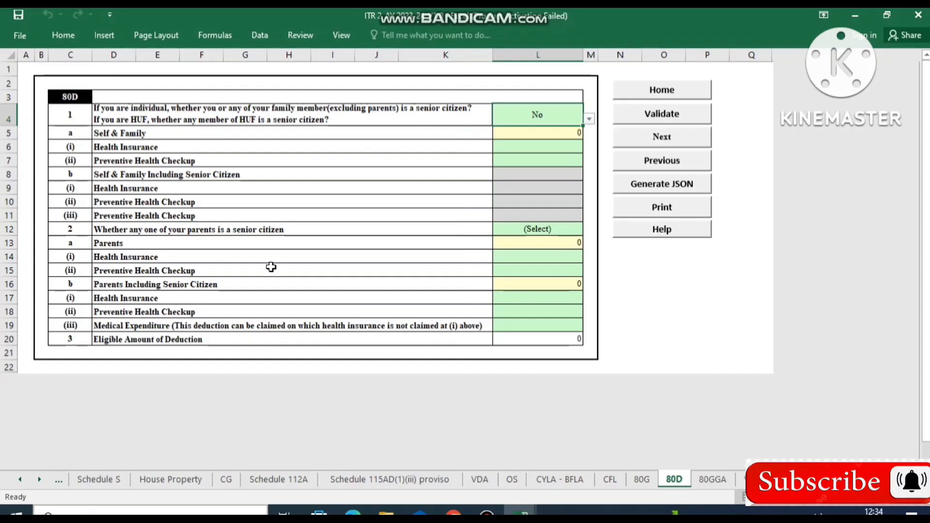
click(589, 119)
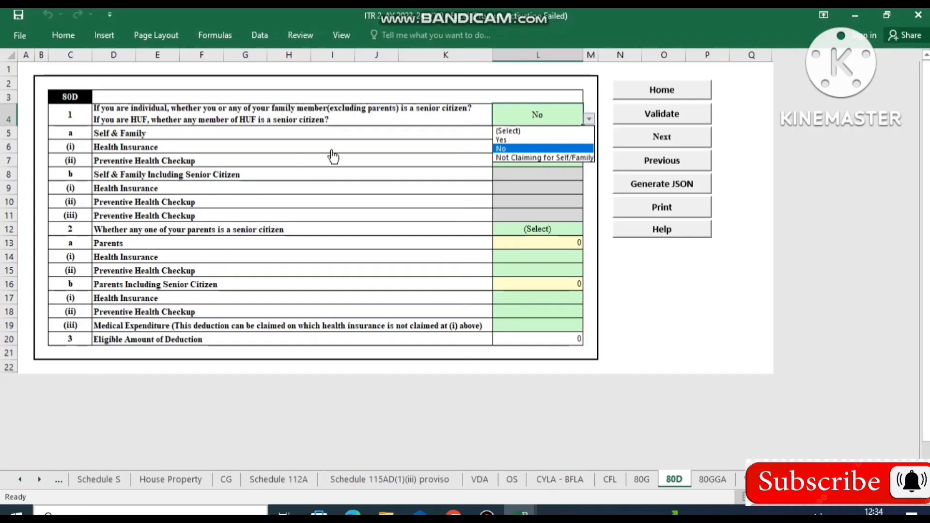
click(514, 148)
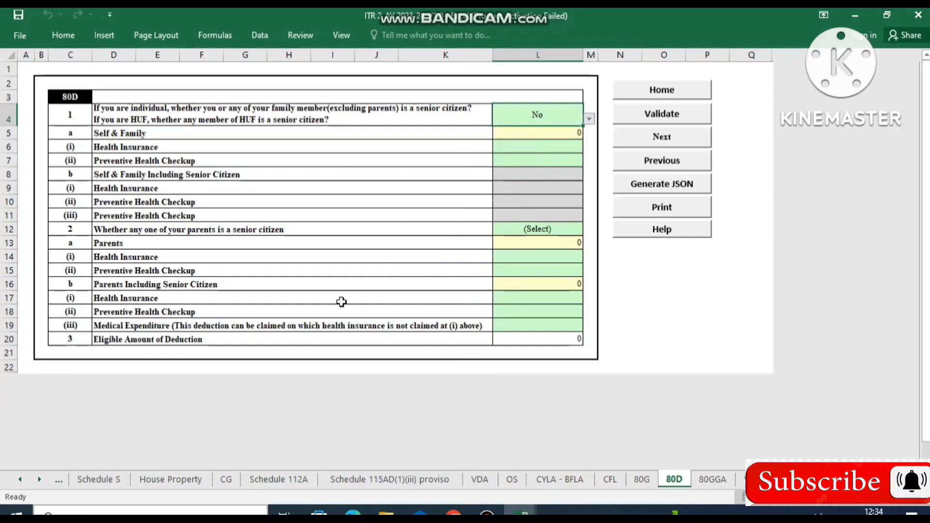
Step: Return to Schedule VI-A and enter 2500 as the 80TTA deduction for savings bank interest
click(754, 482)
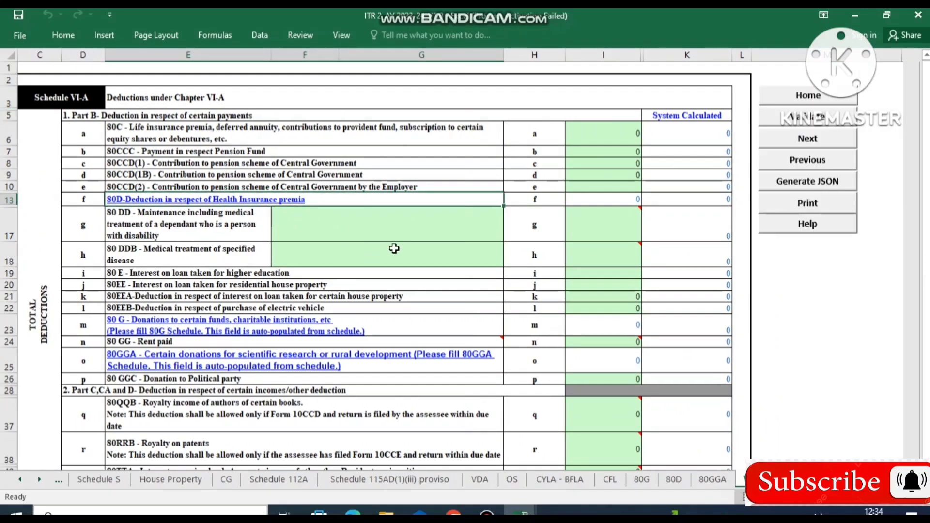
scroll(387, 335, down, 3)
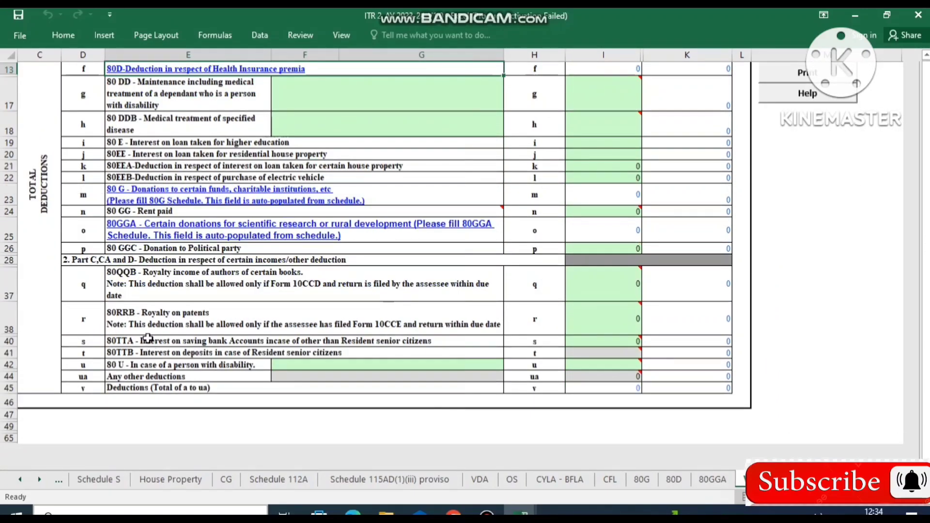
click(123, 342)
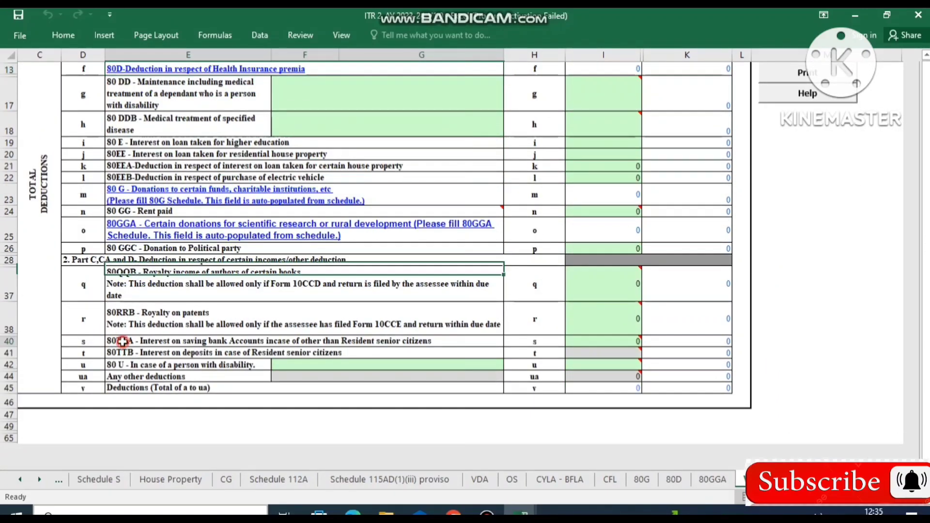
click(598, 345)
text(2500)
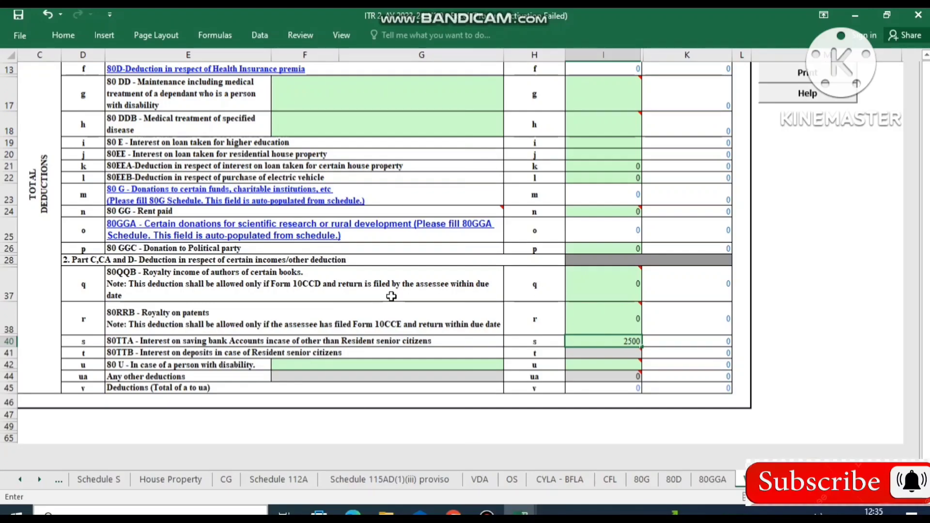
Step: Enter 75000 as the 80C deduction in Schedule VI-A, and validate the sheet
scroll(391, 297, up, 2)
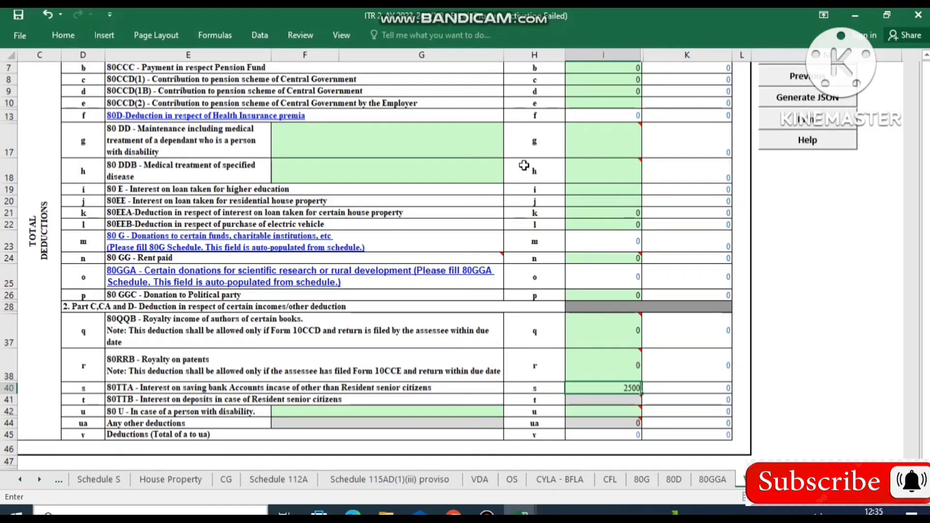
scroll(692, 221, up, 2)
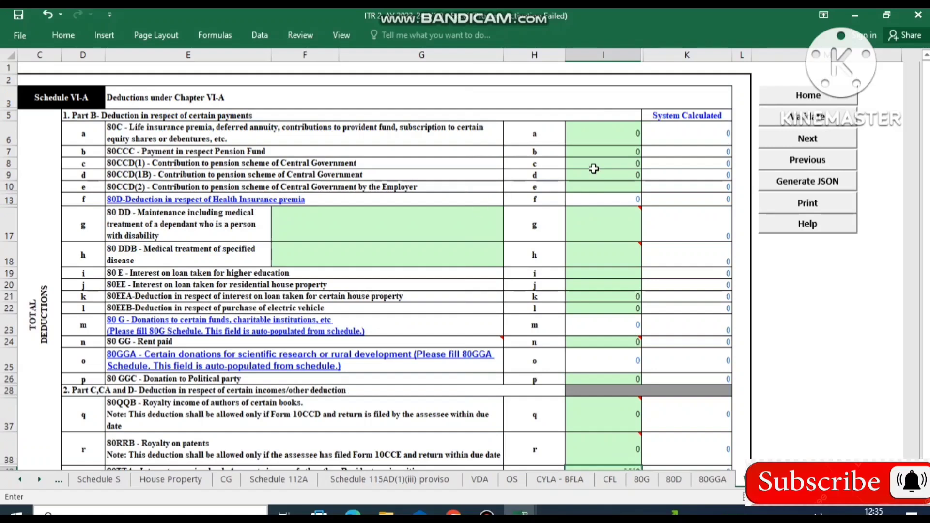
click(614, 132)
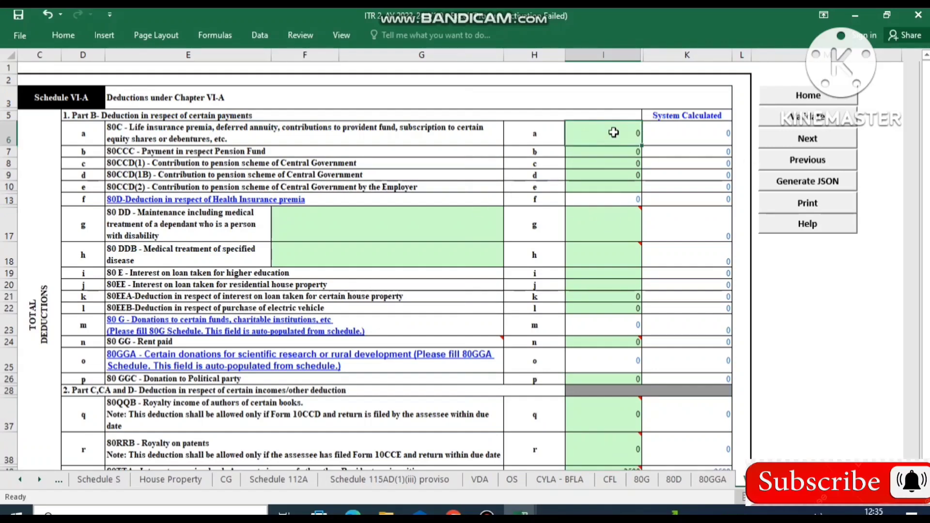
text(75000)
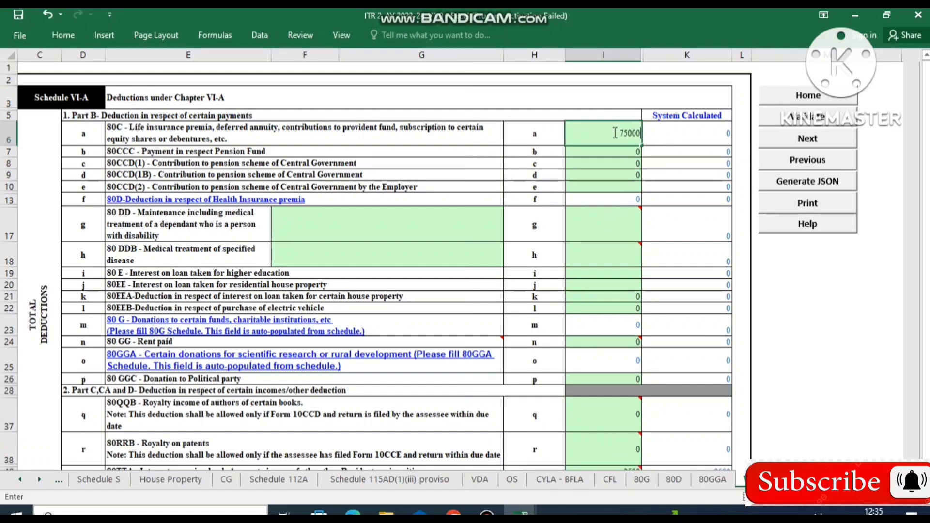
click(557, 219)
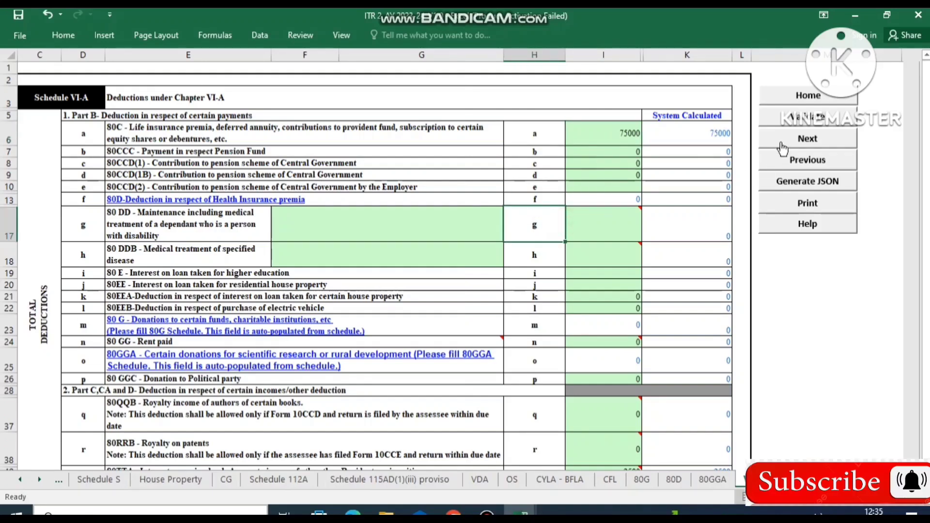
click(778, 124)
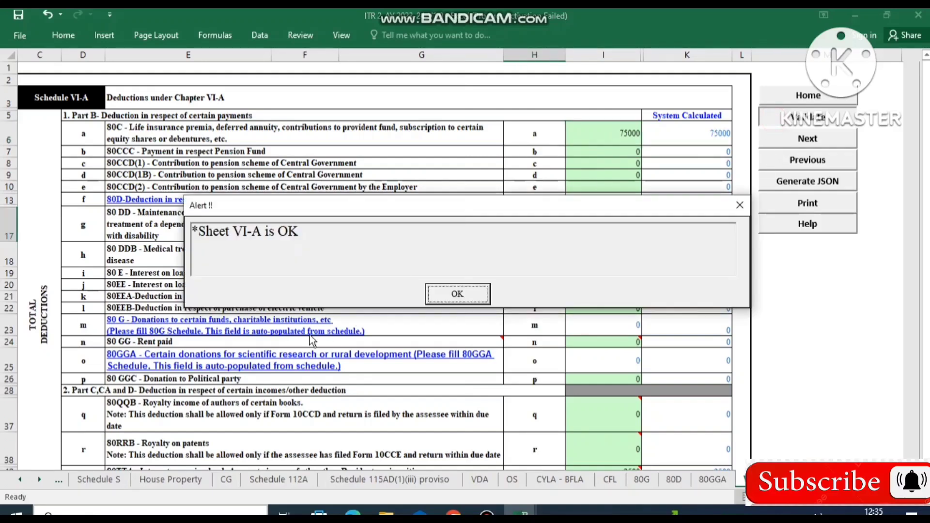
click(457, 294)
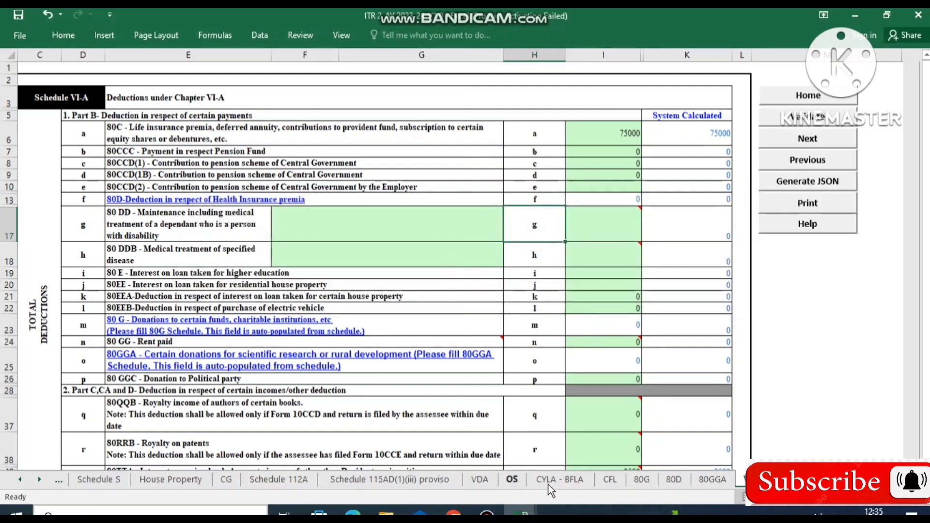
Step: Look through the schedules after VI-A, from SPI - SI through AMTC, FSI, TR_FA and Schedule 5A to the TDS sheet, dismissing its alert
click(795, 480)
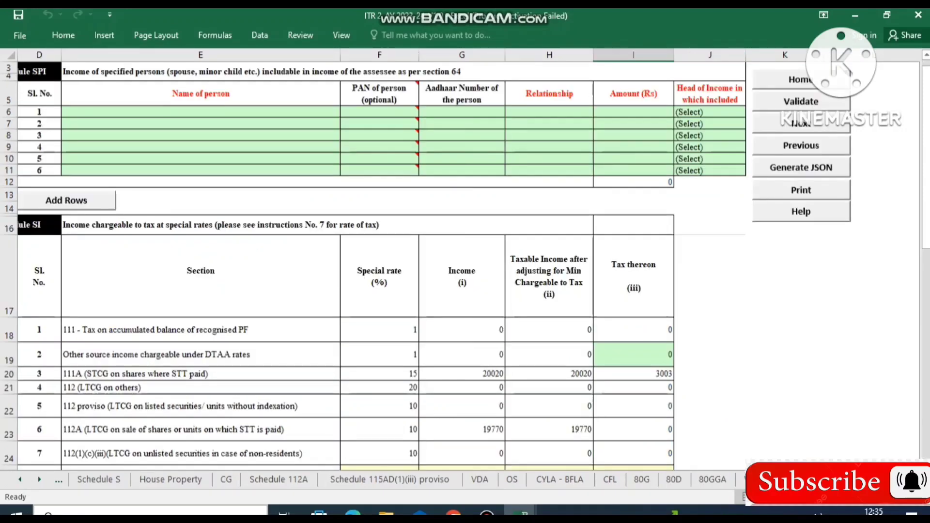
key(ctrl+Page_Down)
key(ctrl+Page_Down)
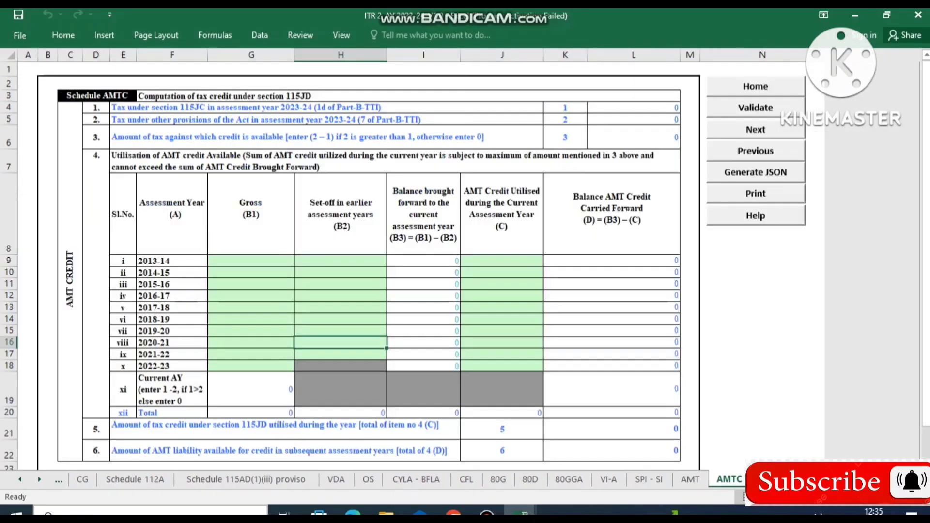
key(ctrl+Page_Down)
key(ctrl+Page_Down)
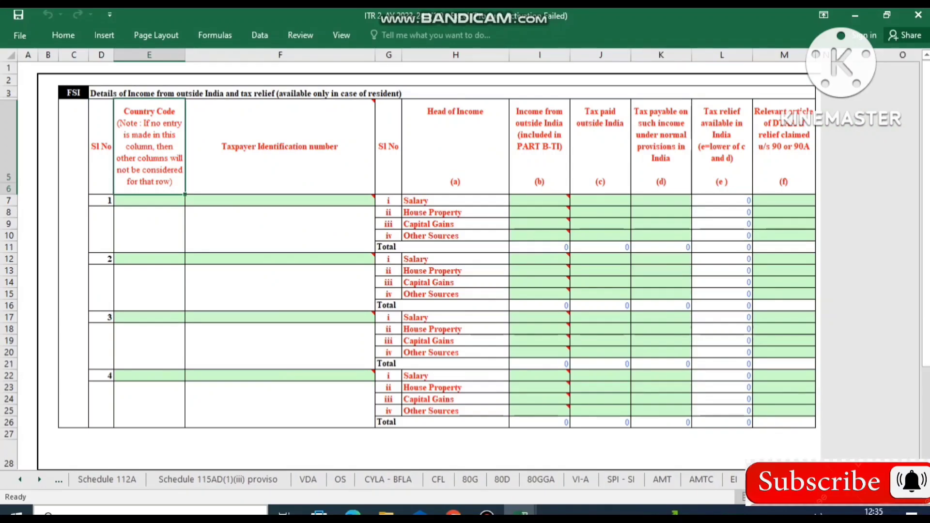
key(ctrl+Page_Down)
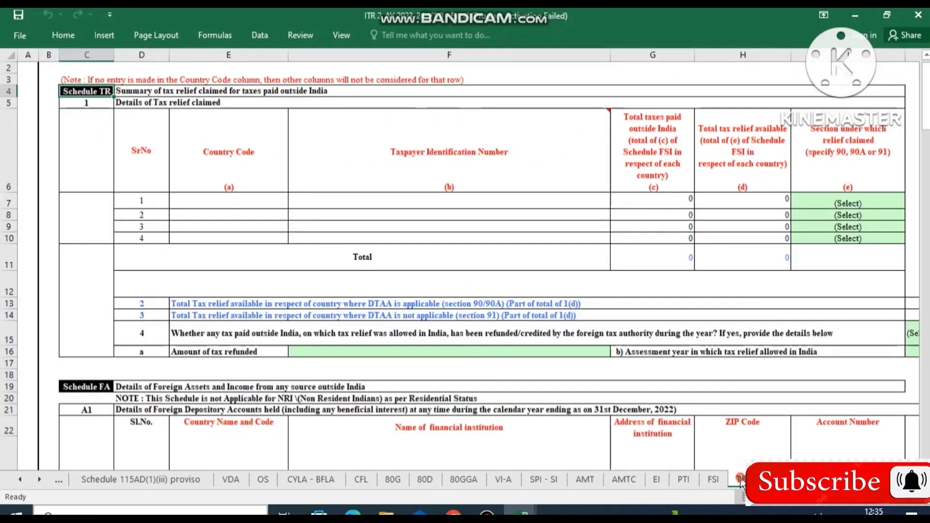
key(ctrl+Page_Down)
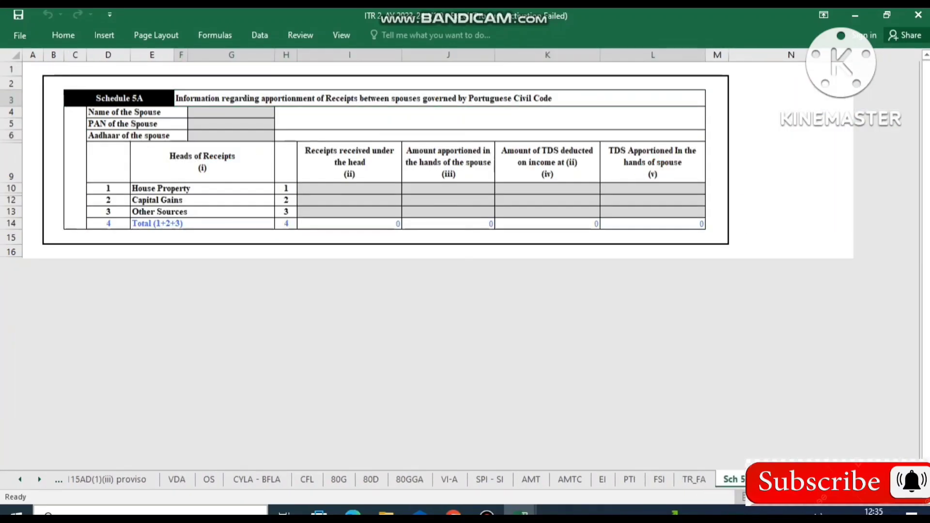
key(ctrl+Page_Down)
key(ctrl+Page_Down)
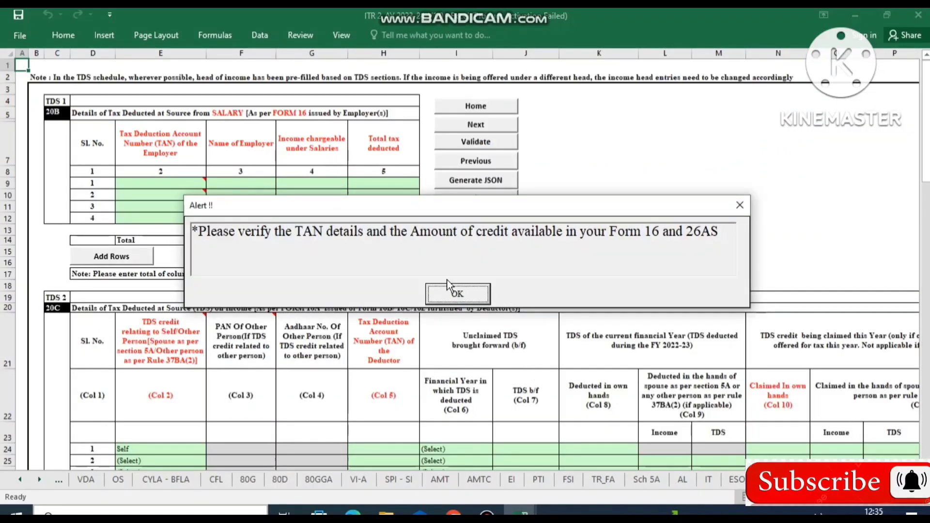
click(441, 293)
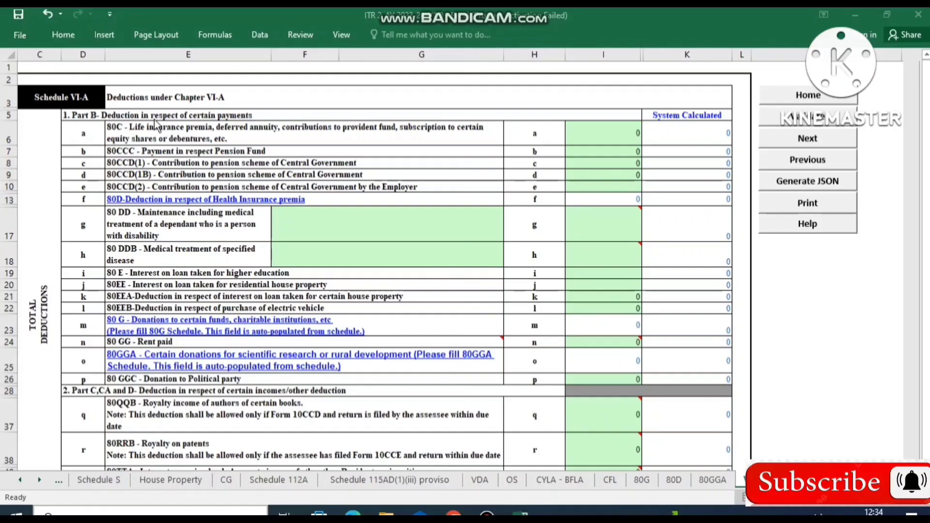
Step: Examine the 80C entry in Schedule VI-A and go to the 80D schedule through its health insurance premia link
double_click(131, 131)
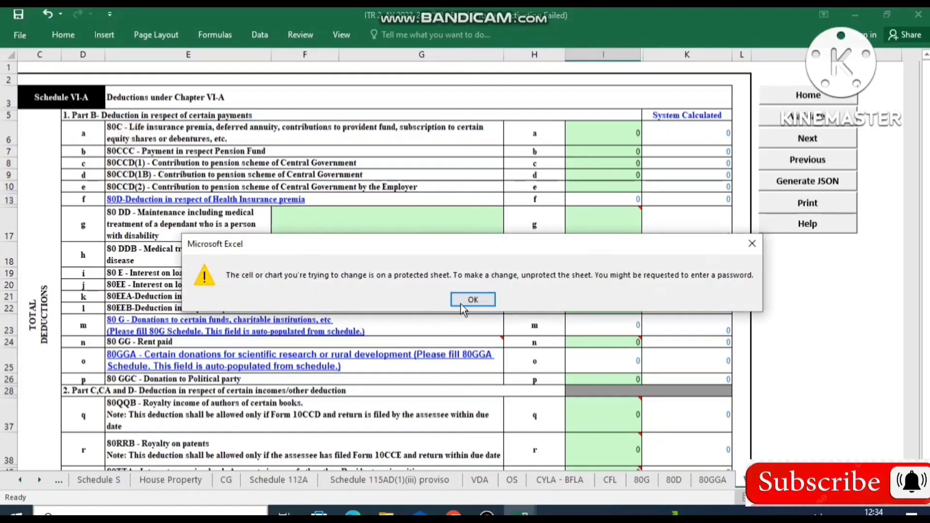
click(473, 300)
scroll(339, 194, down, 1)
scroll(361, 112, up, 1)
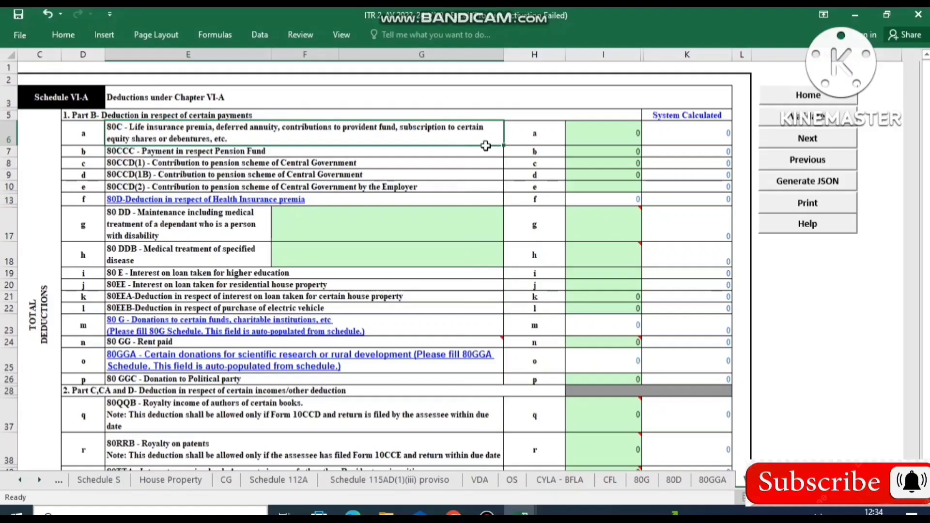
click(610, 133)
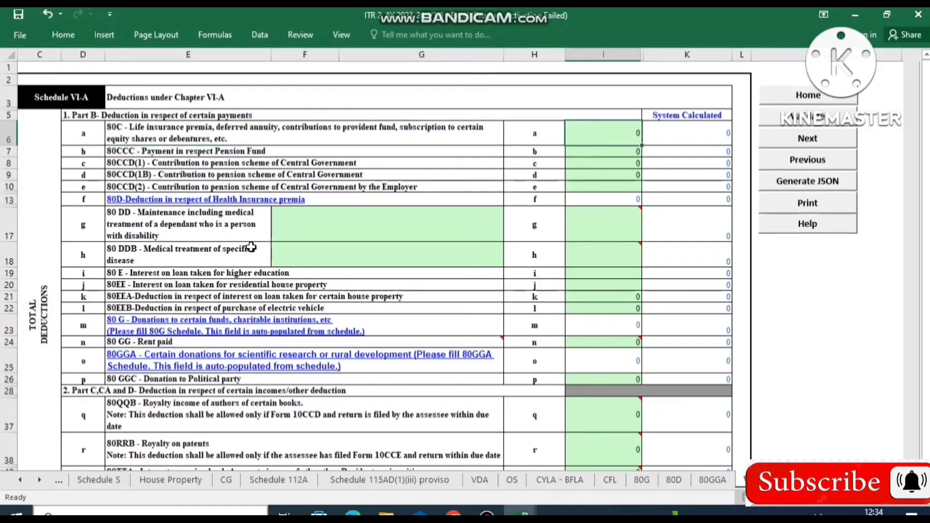
click(206, 208)
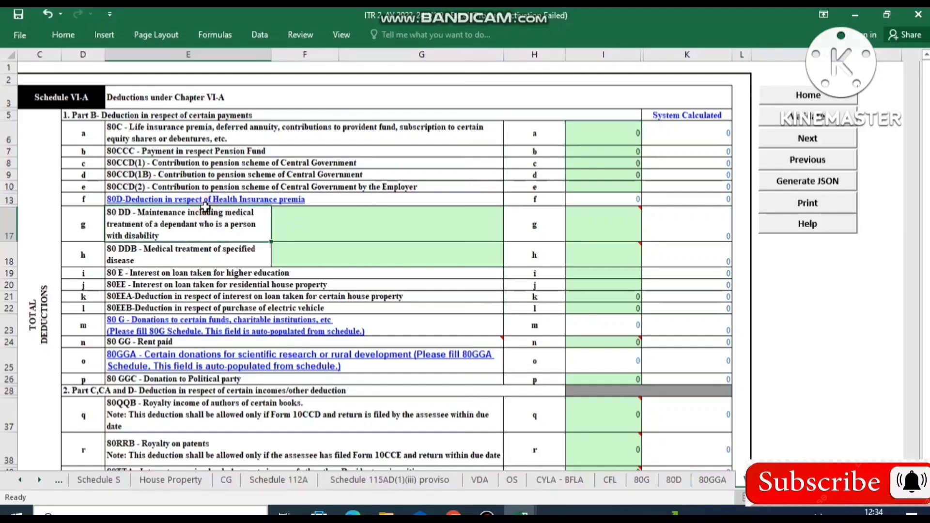
click(206, 200)
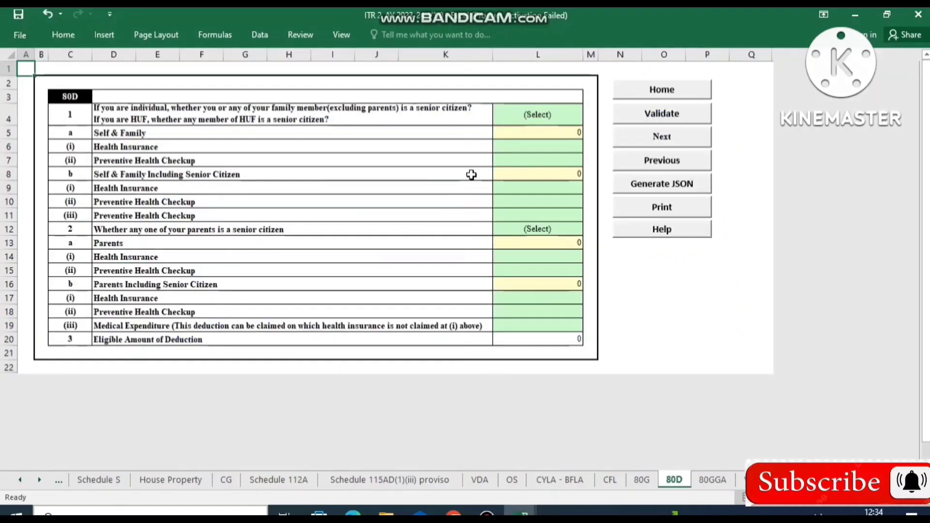
Step: Set the senior citizen question for self and family in the 80D schedule to No
click(562, 115)
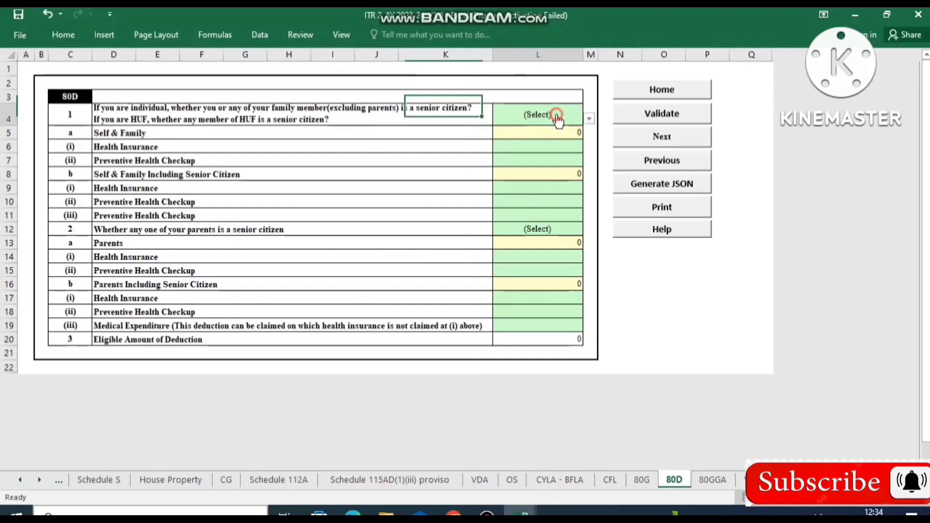
click(589, 119)
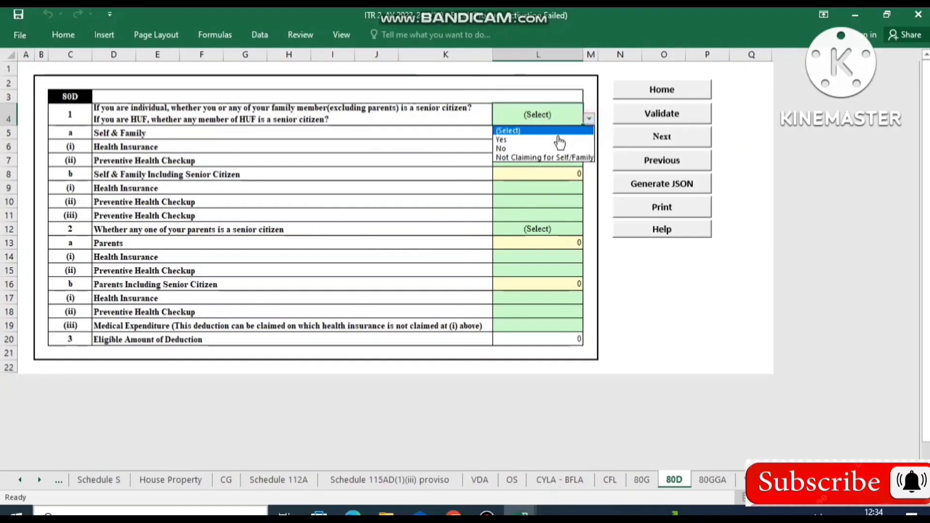
click(515, 150)
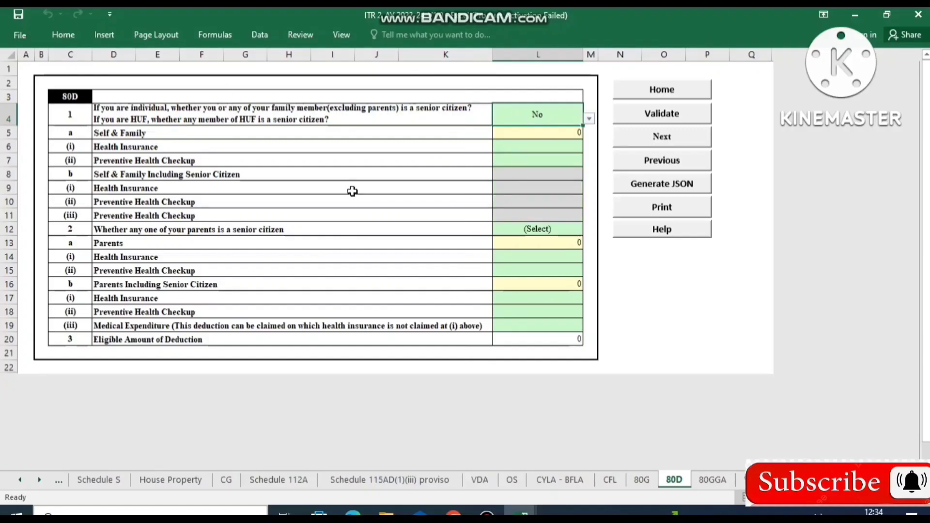
click(589, 119)
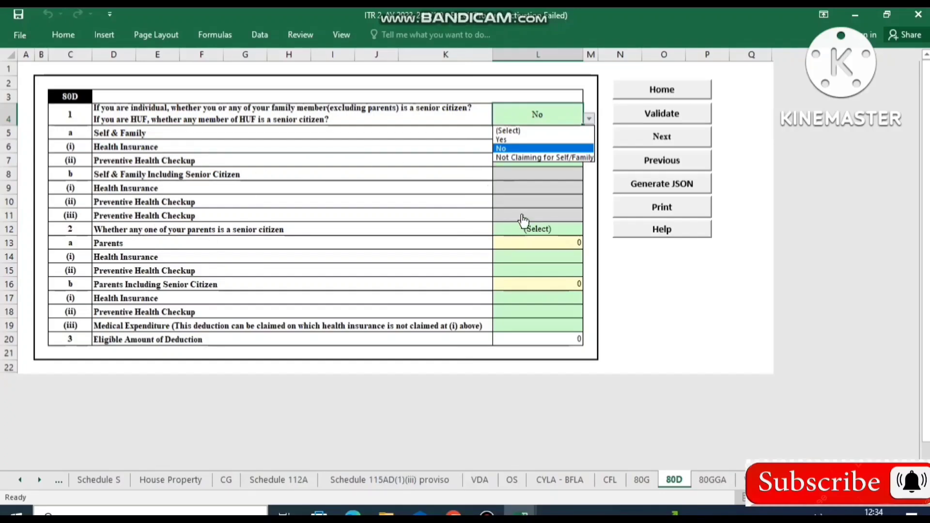
click(504, 148)
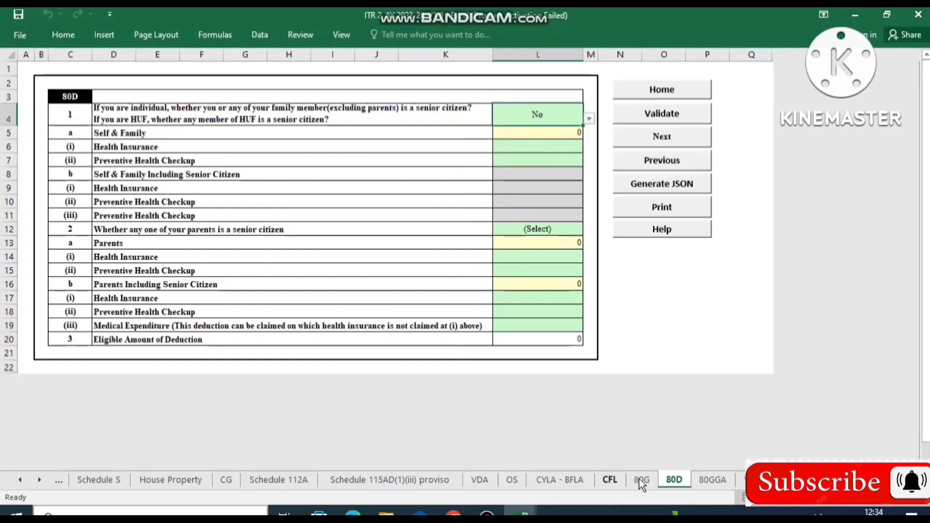
Step: Enter 2500 as the 80TTA savings bank interest deduction in Schedule VI-A
click(754, 481)
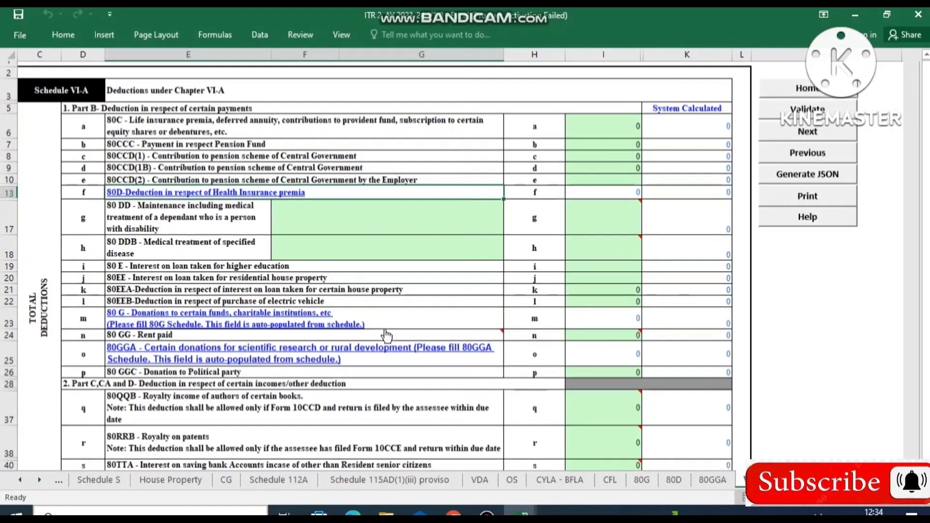
scroll(387, 335, down, 3)
click(123, 342)
click(598, 346)
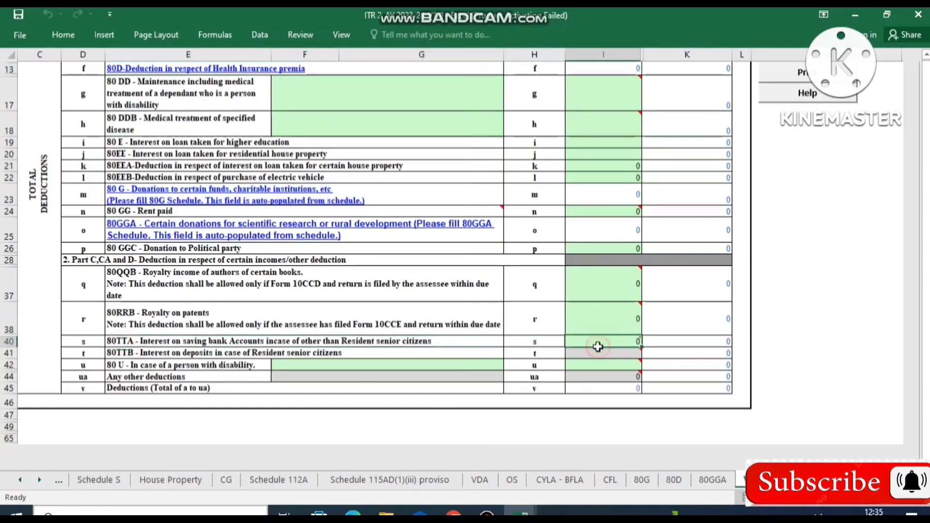
text(2500)
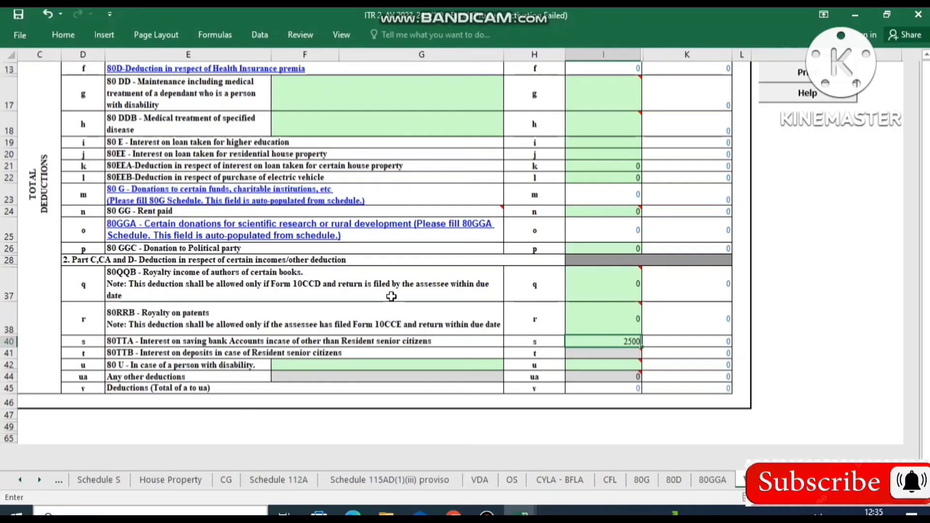
Step: Enter 75000 as the 80C deduction in Schedule VI-A, and validate the sheet
scroll(391, 296, up, 2)
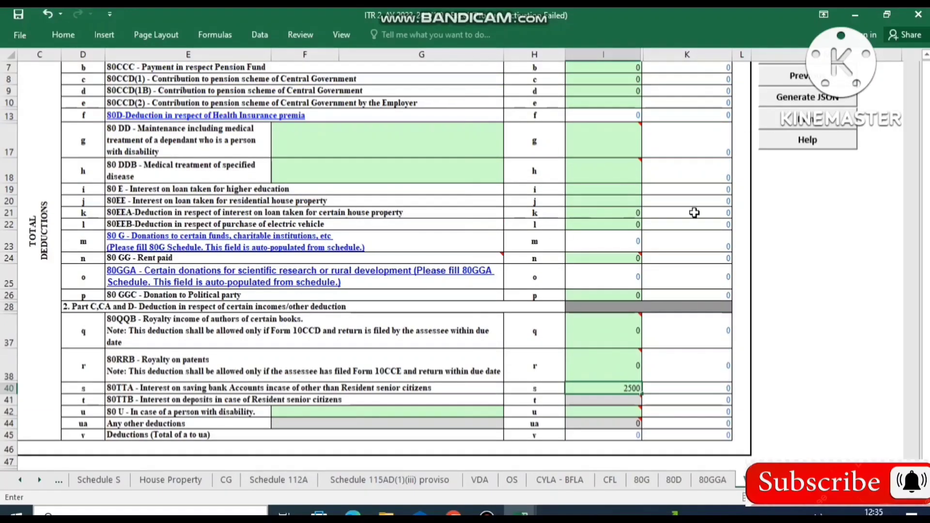
scroll(715, 176, up, 2)
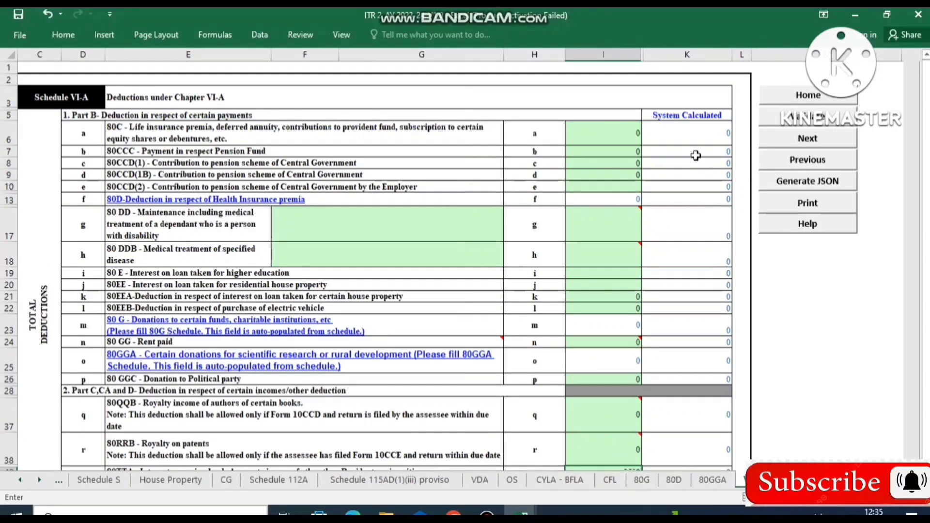
click(614, 133)
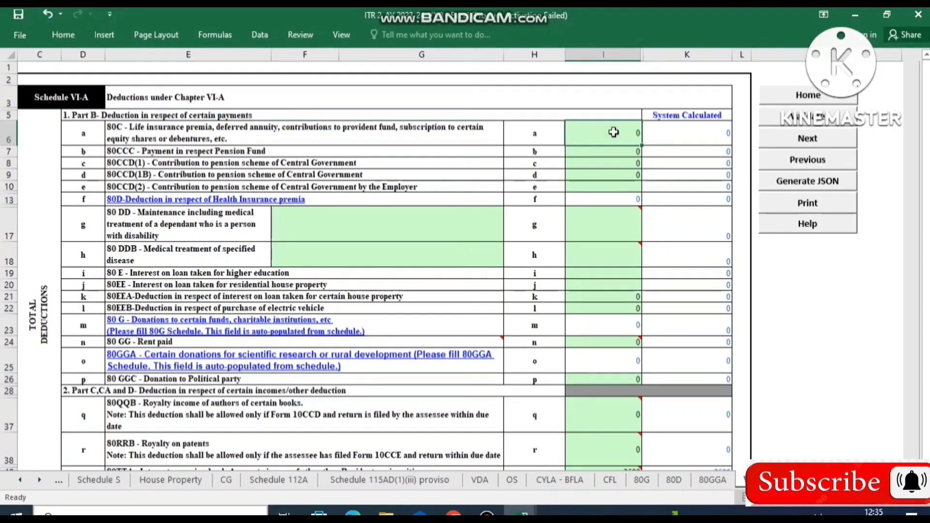
text(75000)
click(557, 221)
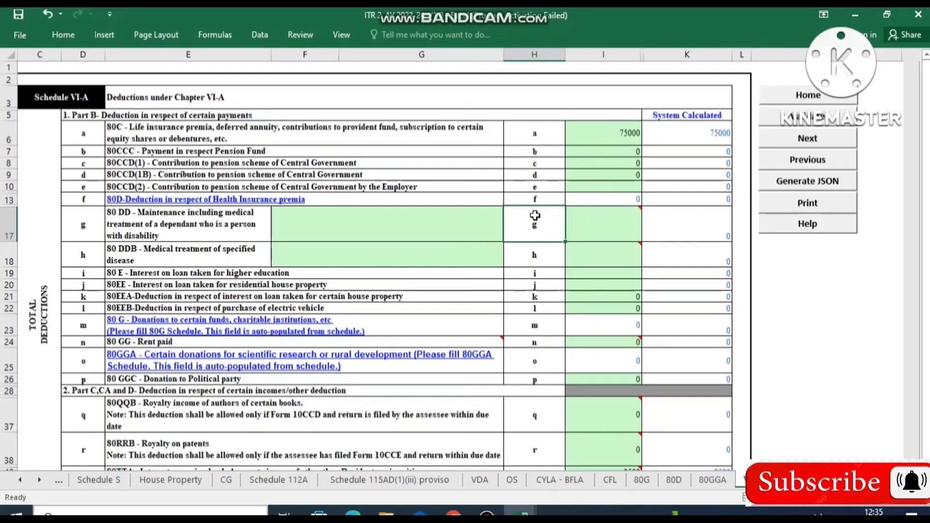
click(777, 123)
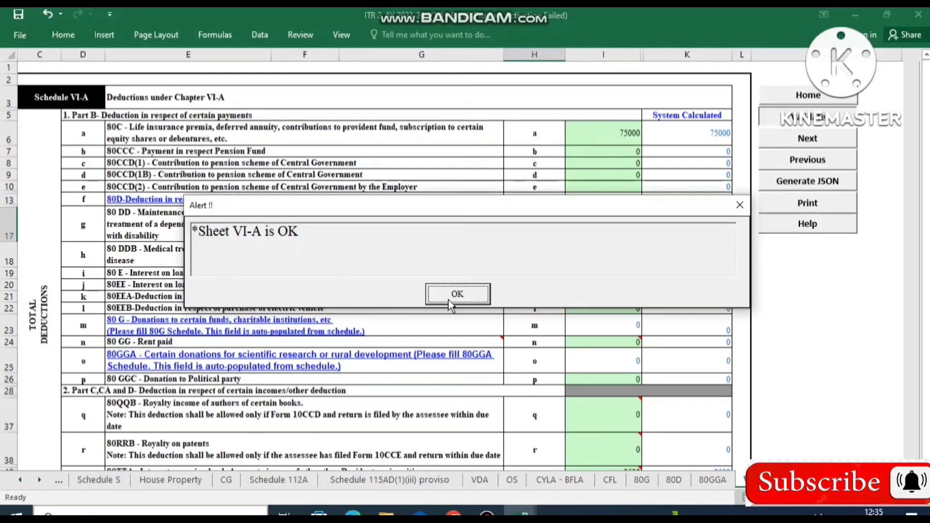
click(457, 294)
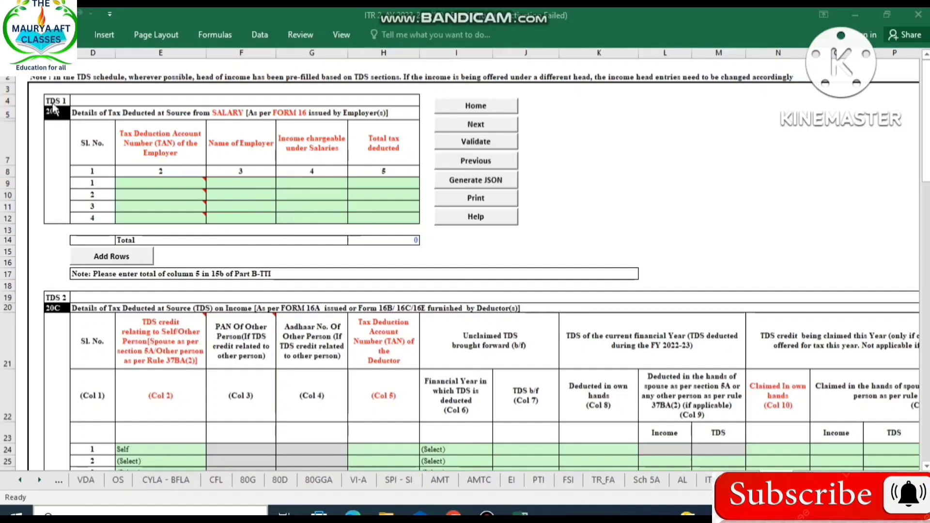
Step: Reset the TDS credit relation in the first row of the TDS 2 table from Self to (Select)
click(309, 379)
scroll(309, 383, down, 3)
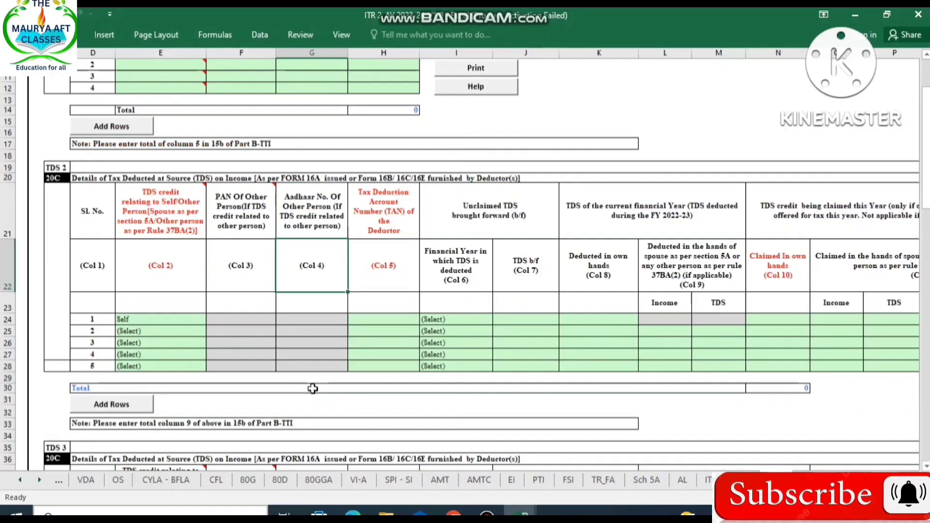
click(183, 332)
click(211, 330)
key(Escape)
click(204, 320)
click(212, 321)
click(159, 329)
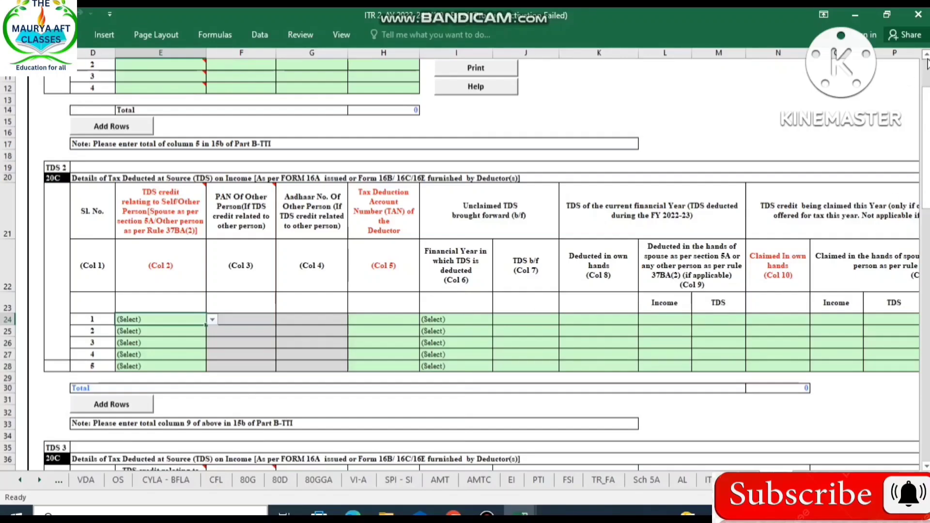
Step: Validate the TDS sheet and dismiss its alert
scroll(927, 63, up, 3)
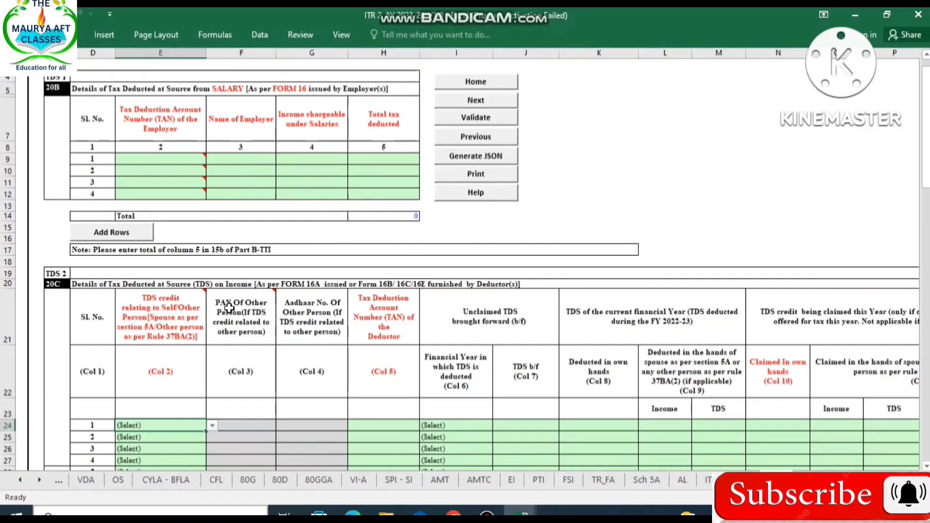
click(464, 119)
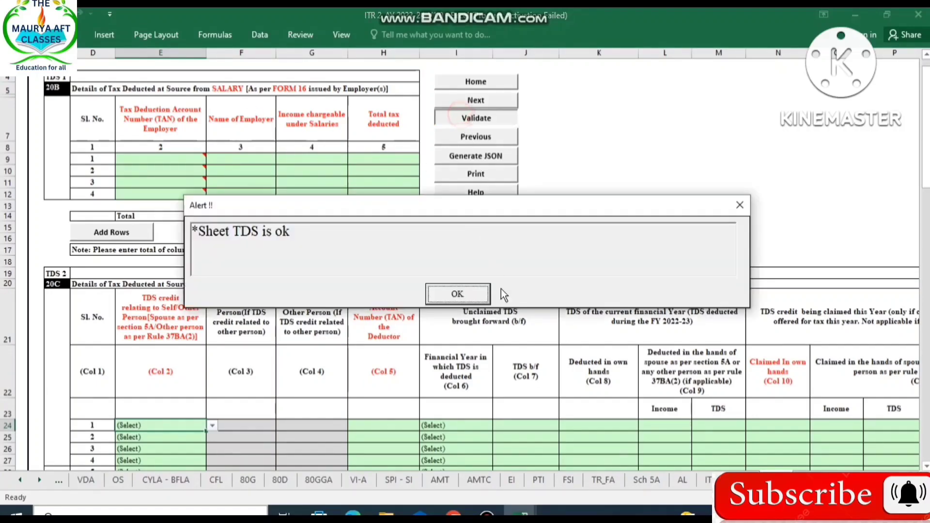
click(458, 296)
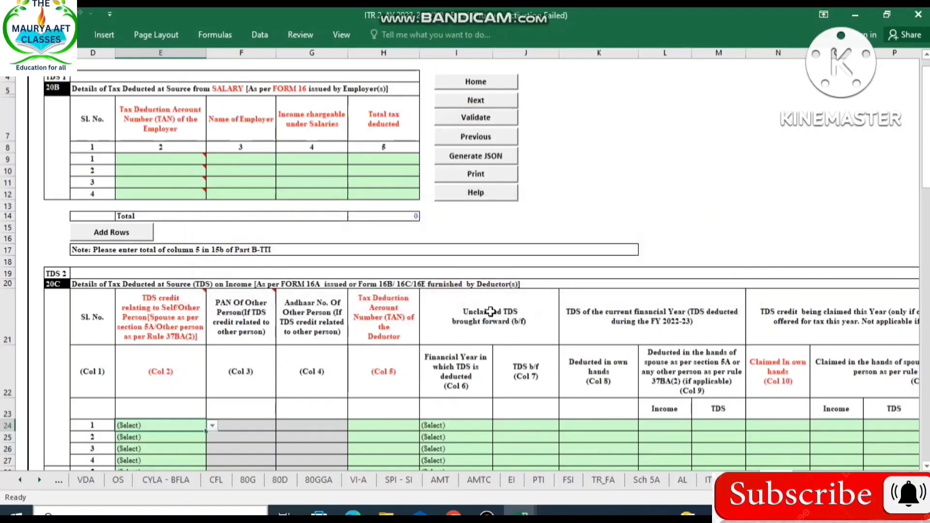
Step: Review the BSR code, deposit date, challan and amount columns for advance and self-assessment tax in Schedule IT, and validate the sheet
click(708, 479)
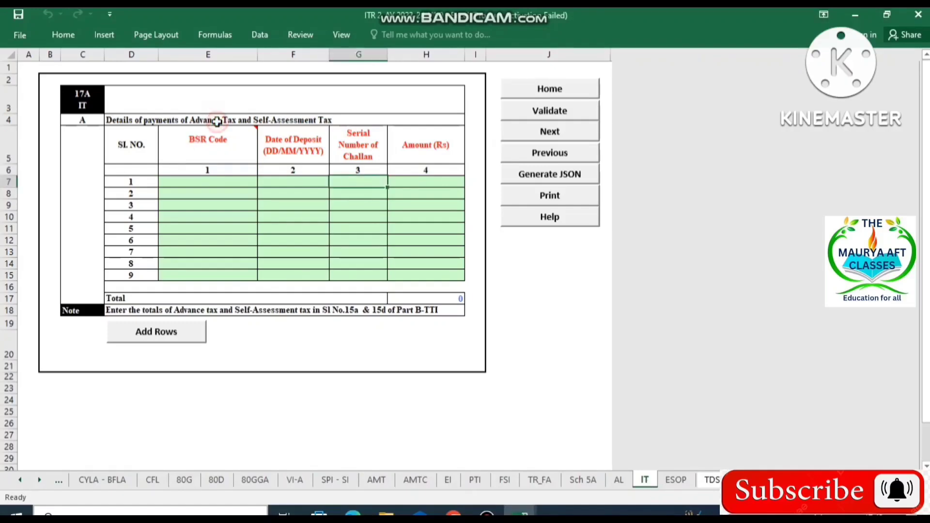
click(229, 161)
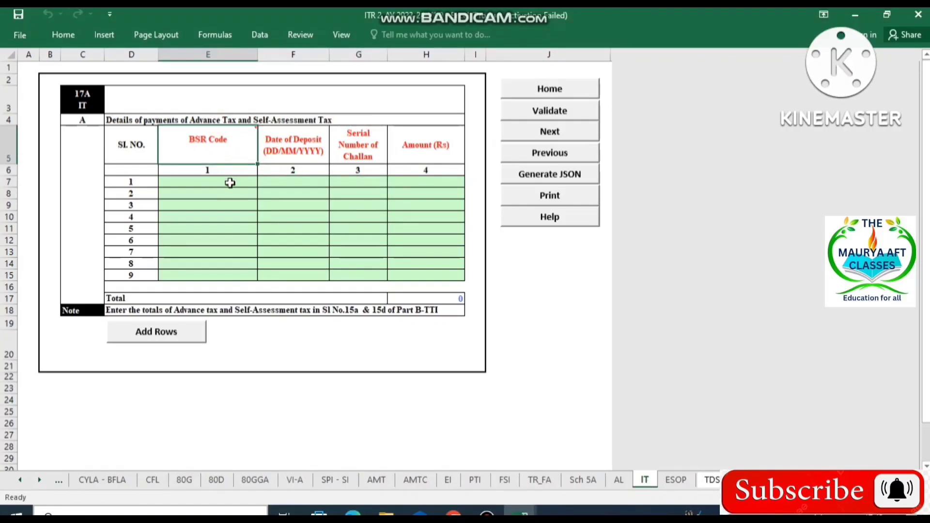
click(229, 173)
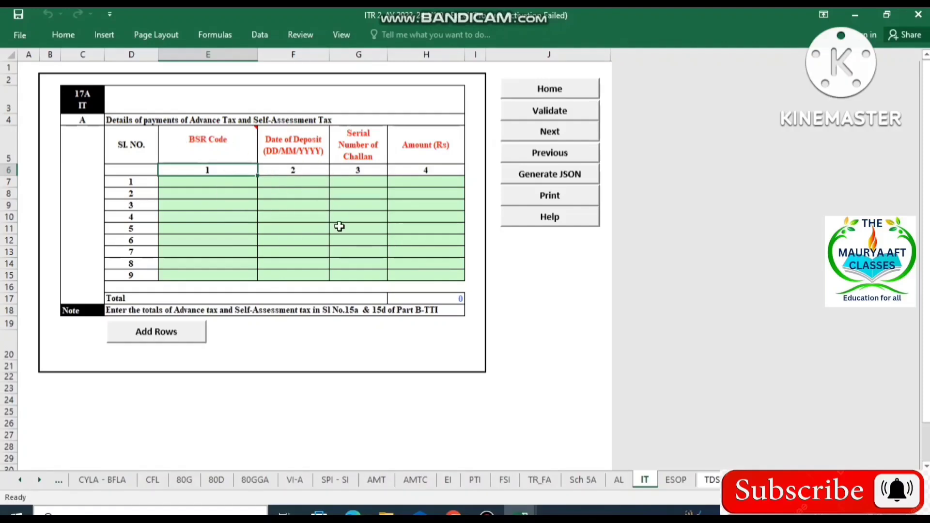
click(226, 181)
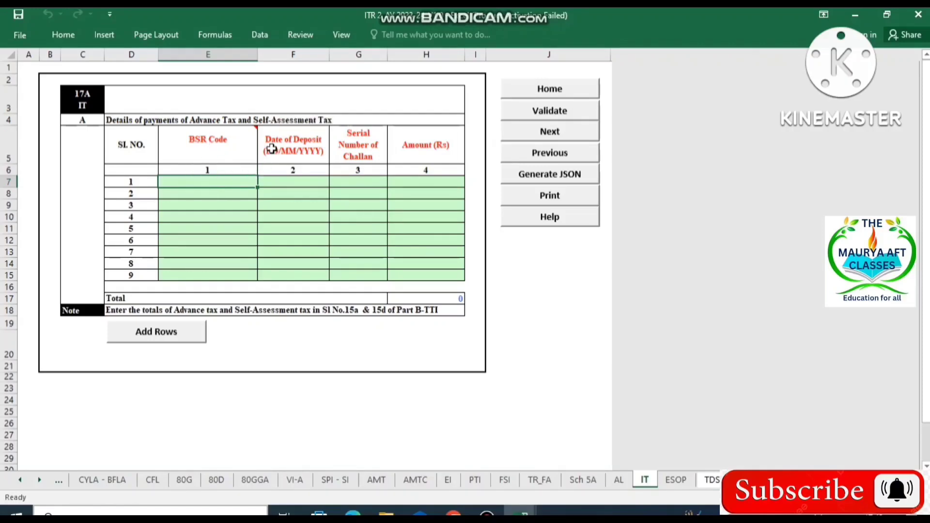
click(424, 180)
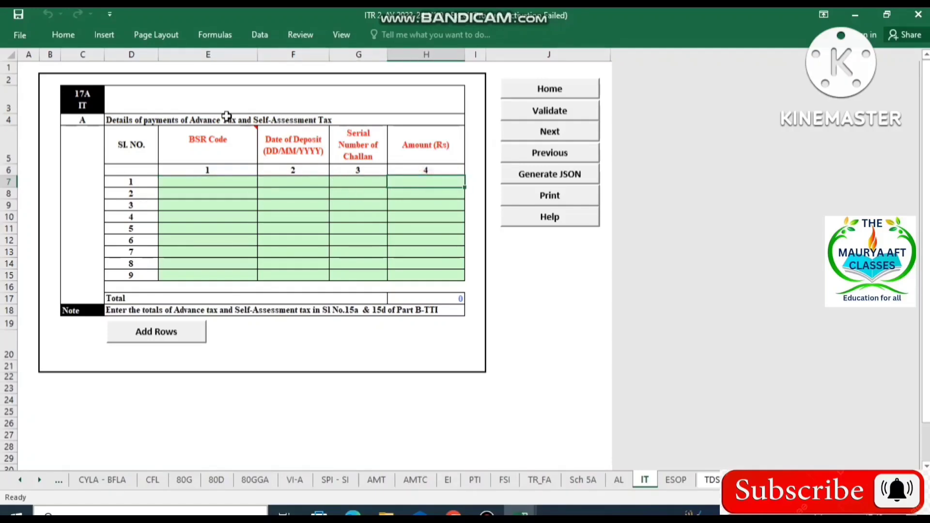
click(516, 112)
click(448, 291)
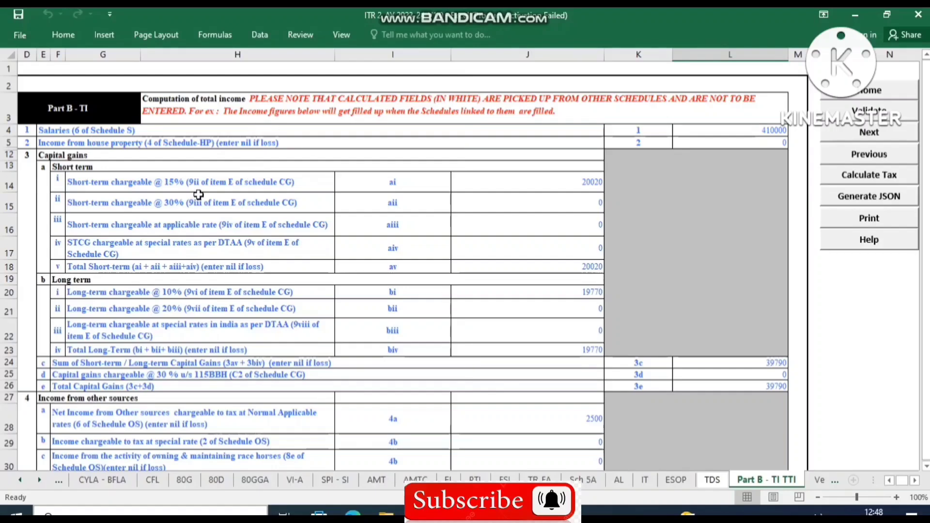
Step: Examine the salary, short-term and long-term capital gains, and other sources income figures in Part B - TI
click(732, 134)
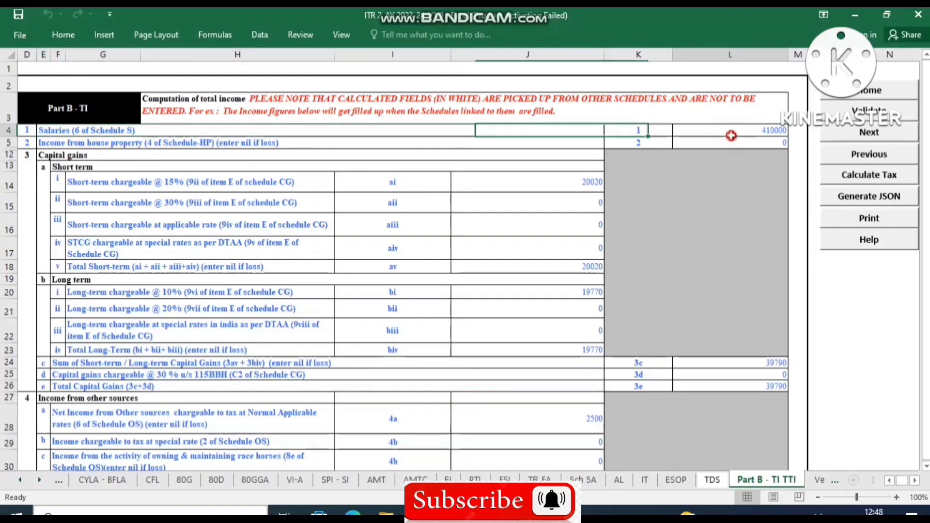
click(583, 183)
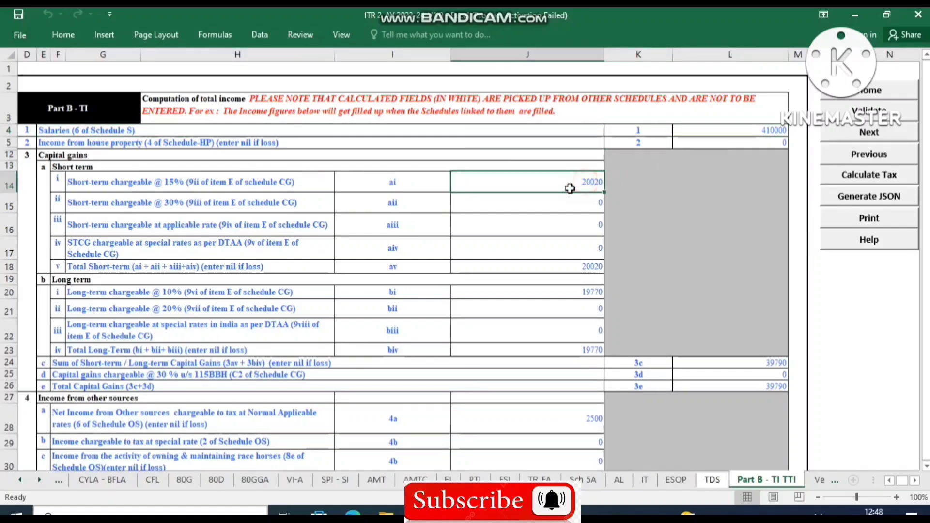
click(571, 284)
click(566, 291)
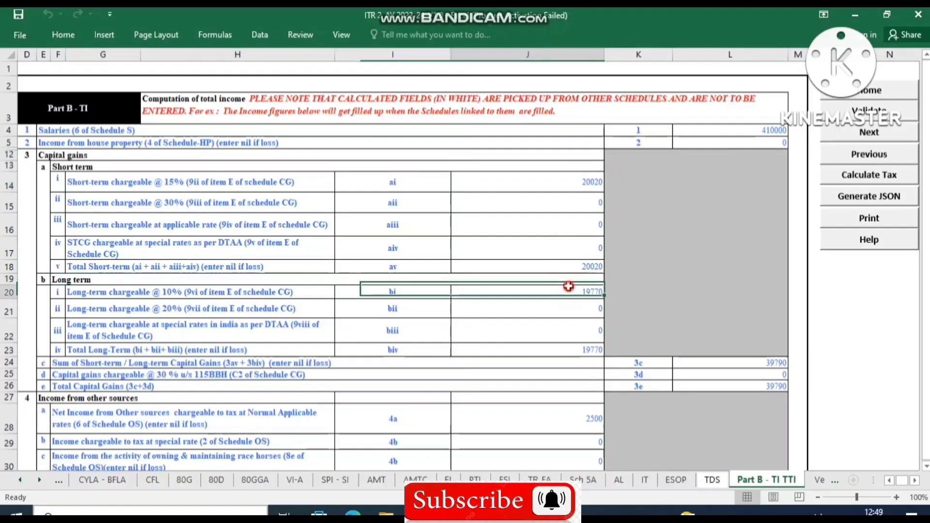
click(563, 421)
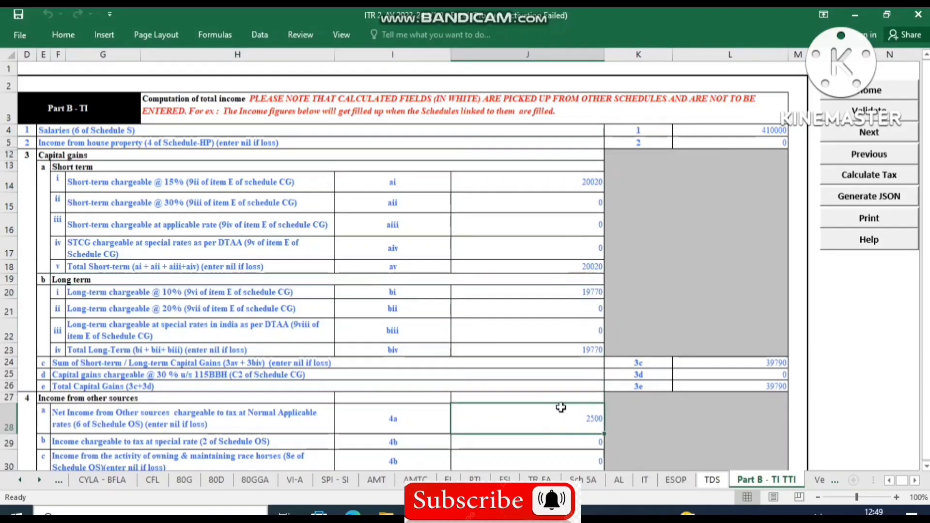